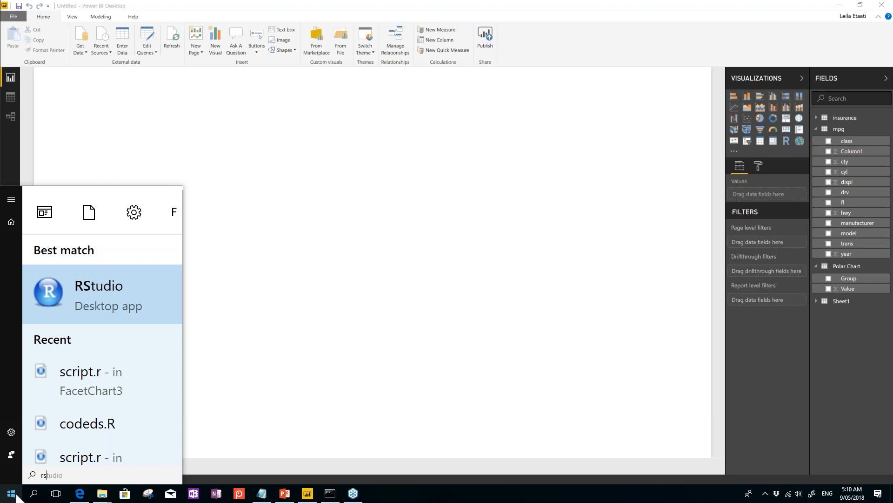
Step: Launch RStudio, then go back to Power BI and show the File menu with recent reports
key("Return")
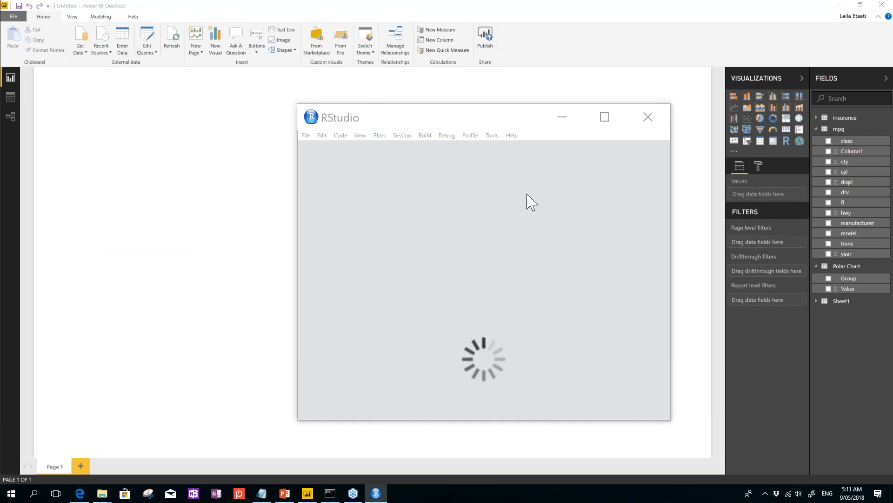
left_click(246, 188)
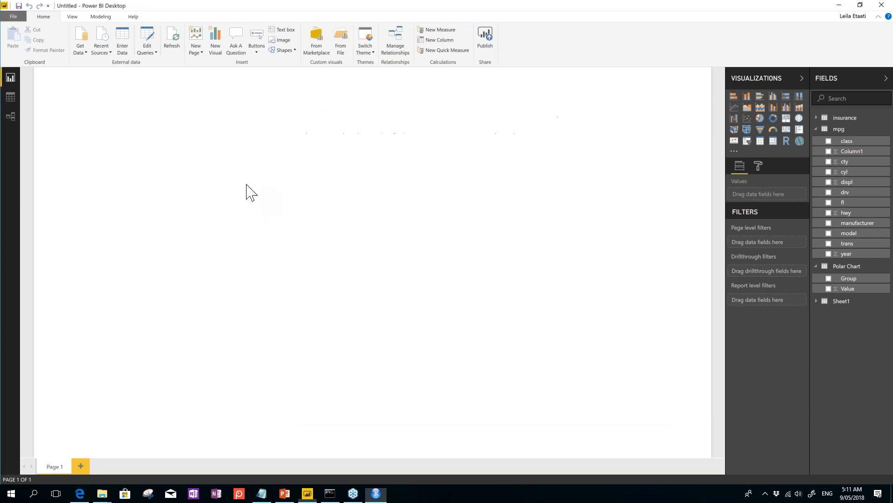
left_click(19, 20)
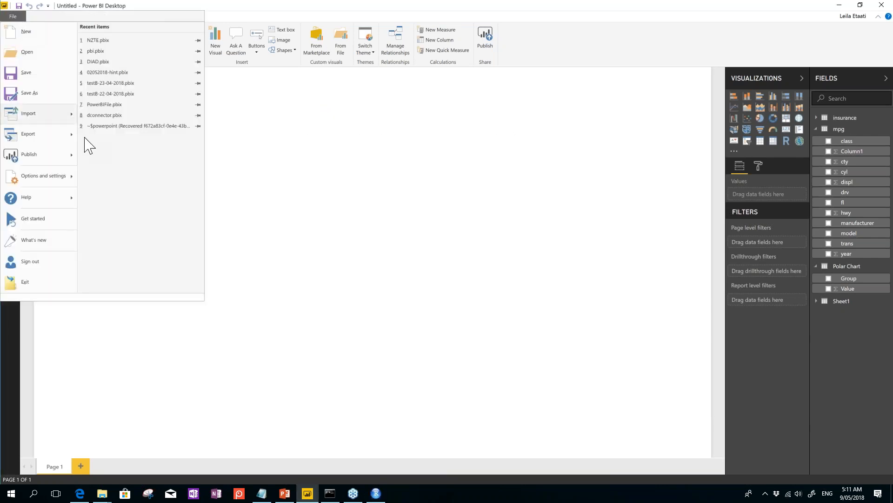
mouse_move(48, 181)
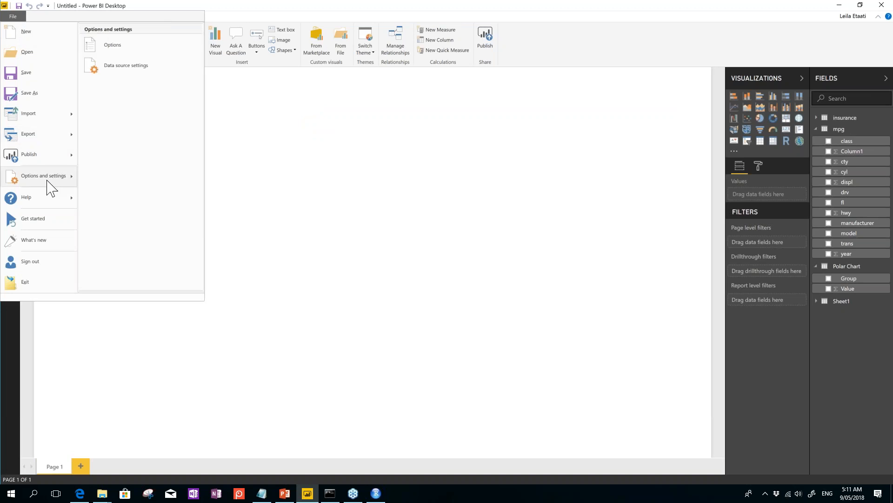
left_click(119, 47)
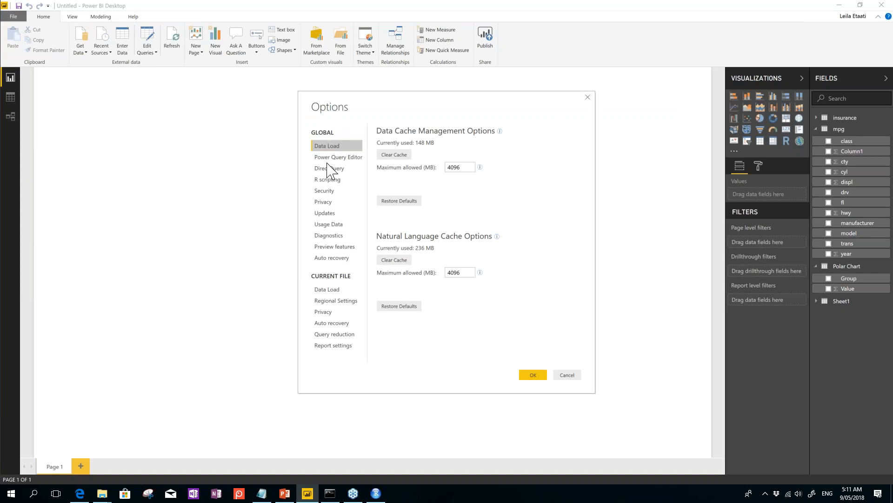
left_click(327, 180)
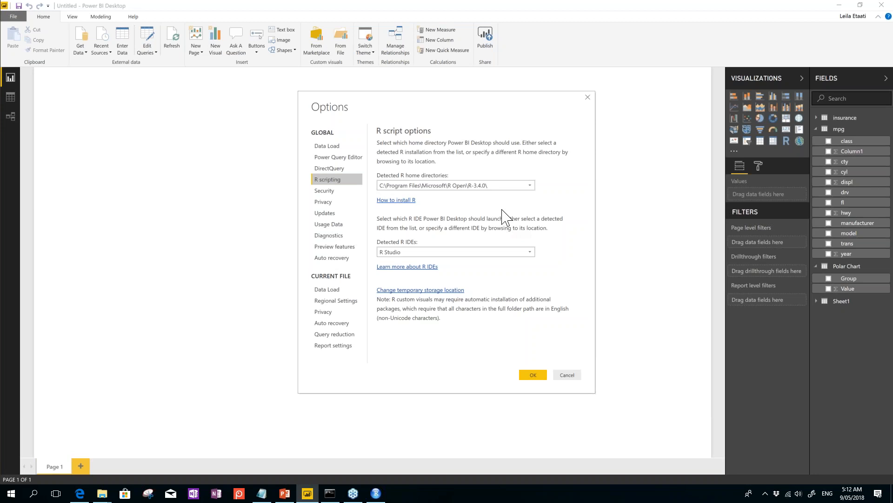
left_click(570, 376)
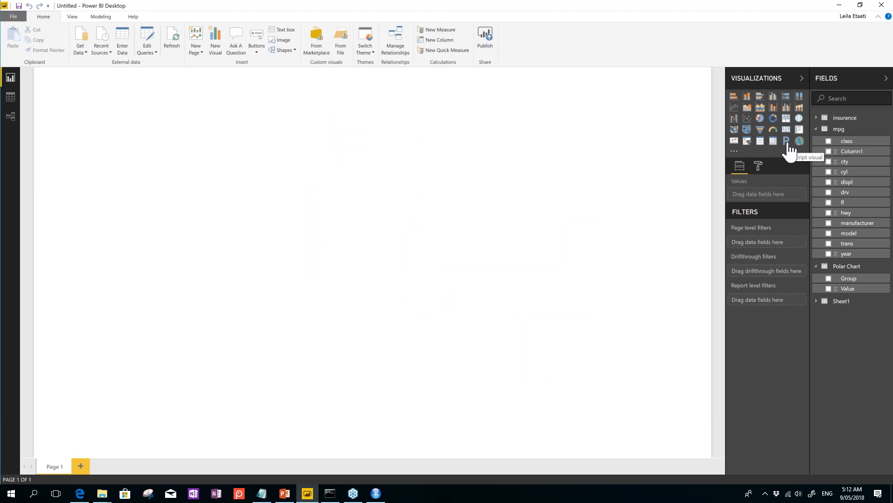
Step: Add an enabled R script visual using the Polar Chart table's Group and Value fields
left_click(787, 142)
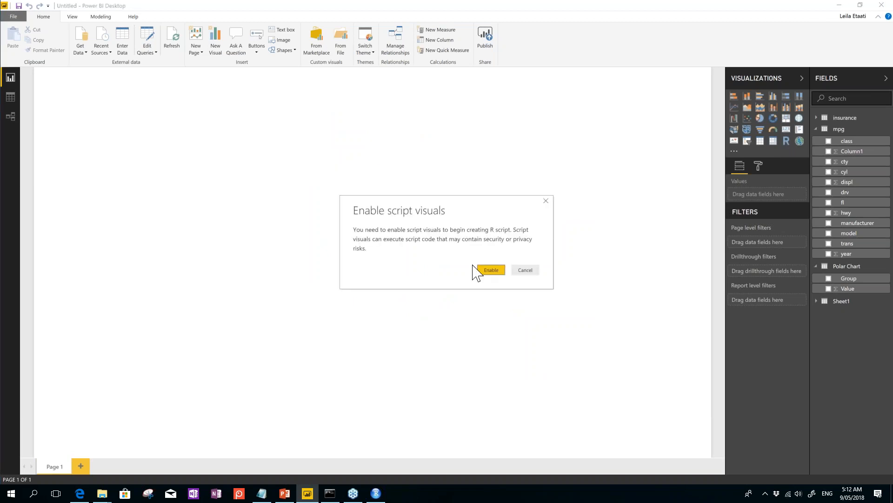
left_click(490, 271)
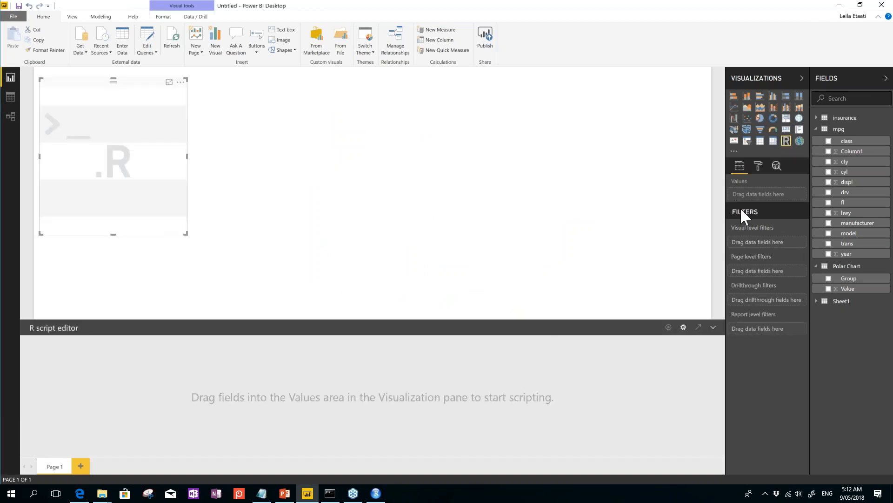
left_click(828, 278)
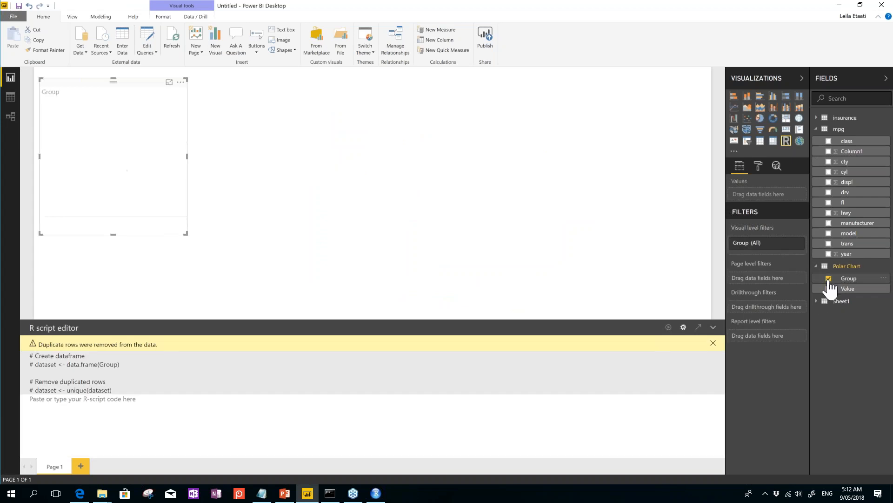
left_click(829, 289)
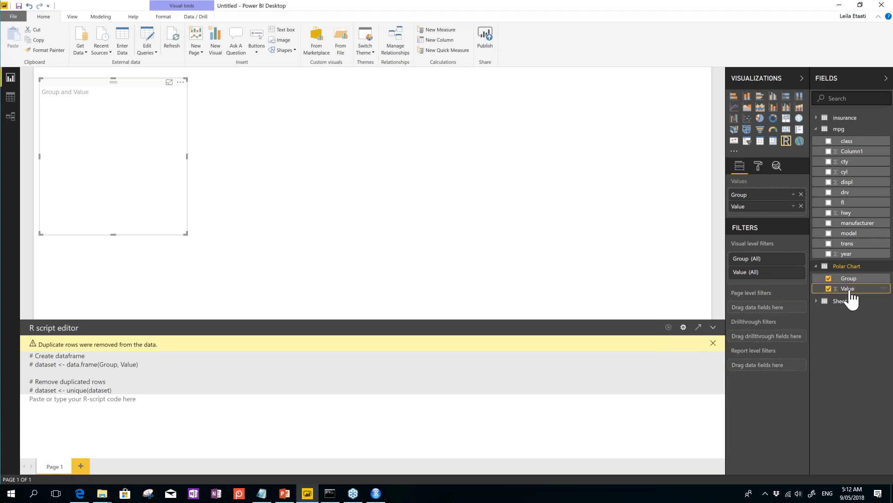
left_click(712, 343)
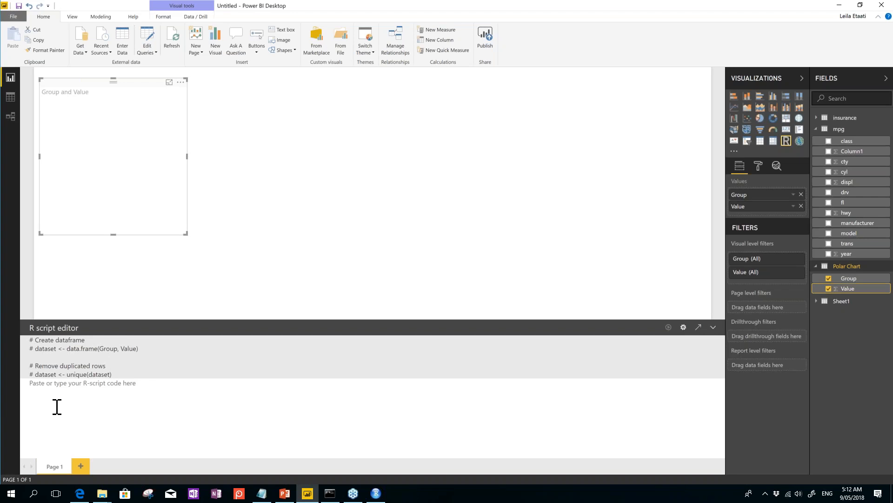
Step: Write library(ggplot2) into the R visual's script editor, then switch to RStudio
type("fnlsdnlfnl")
key("BackSpace")
key("BackSpace")
key("BackSpace")
key("BackSpace")
key("BackSpace")
key("BackSpace")
key("BackSpace")
left_click(62, 386)
type("libraray")
key("BackSpace")
type("y(ggplot2)")
left_click_drag(73, 382, 24, 383)
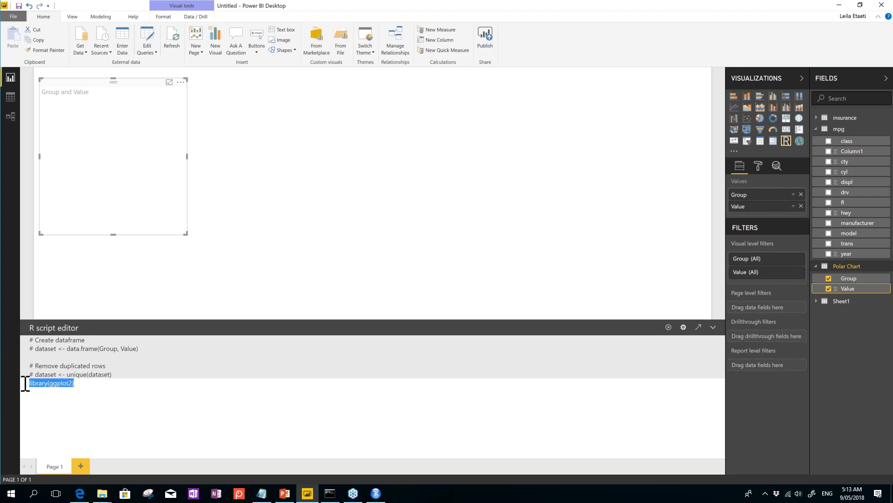
left_click(376, 492)
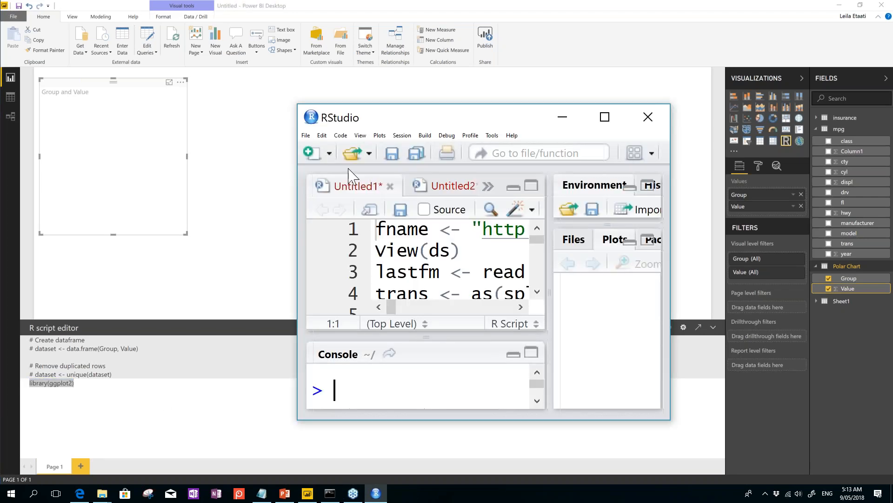
Step: Create a new R script in a maximized RStudio starting with install.packages(ggplot2)
left_click(313, 155)
left_click(351, 178)
left_click(604, 121)
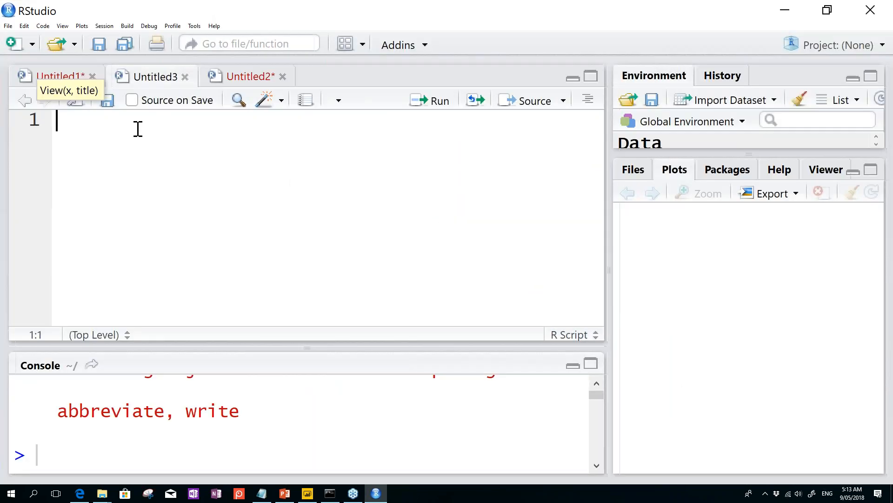
type("install")
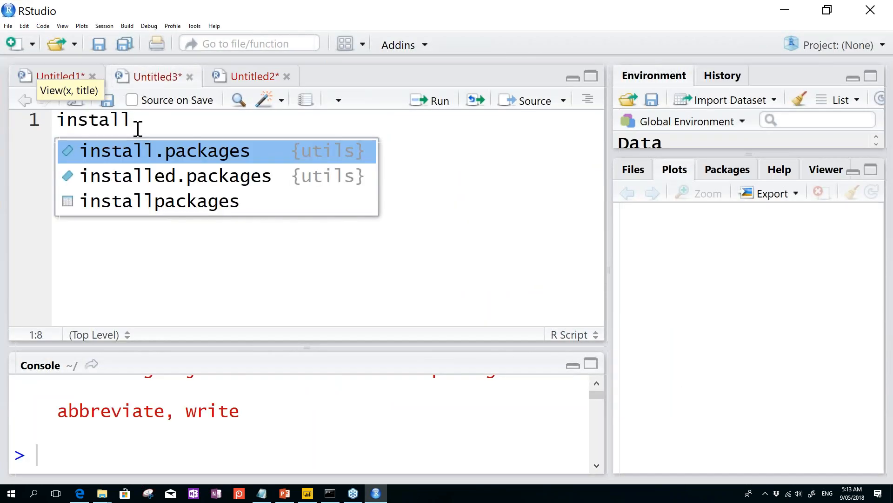
key("Tab")
type("ggplot2")
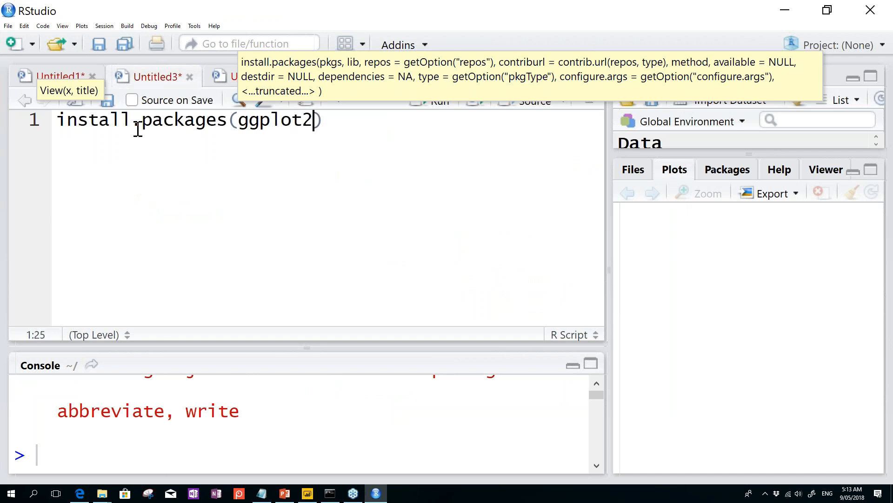
Step: Add library(ggplot2) on line 2 and run it to load ggplot2
left_click(354, 123)
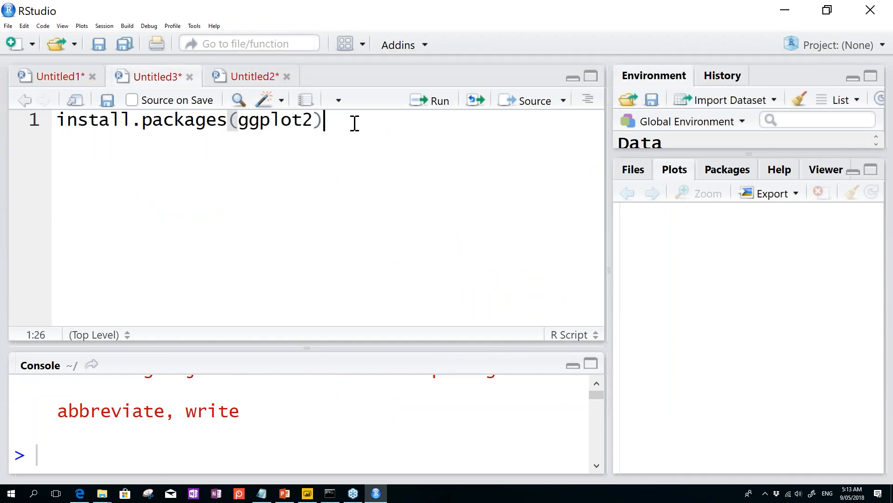
key("Return")
type("librar")
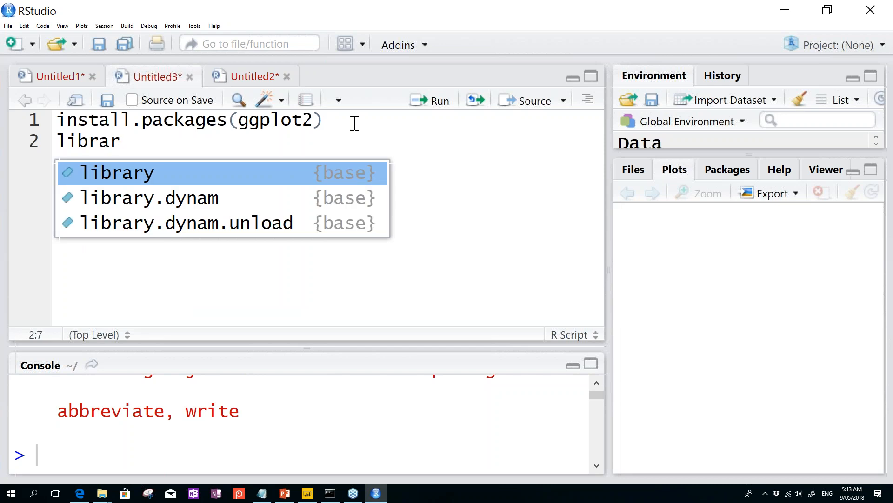
key("Return")
type("ggplot2")
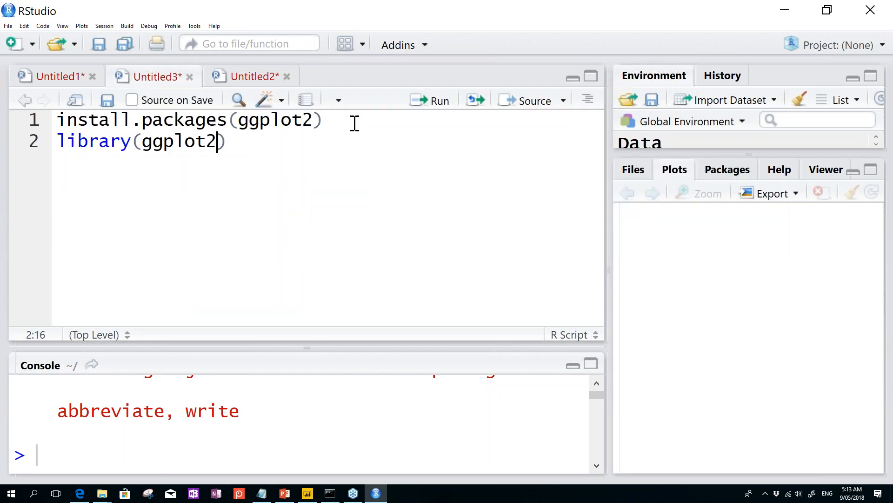
key("ctrl+Return")
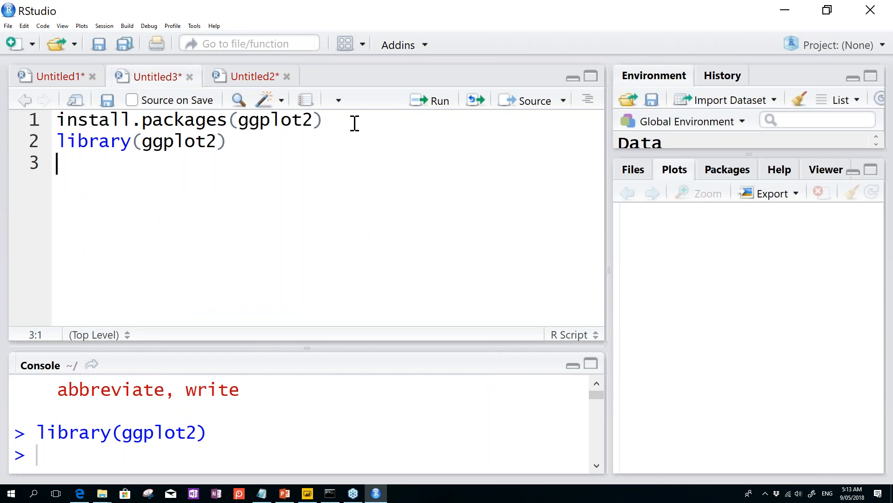
left_click_drag(58, 140, 233, 141)
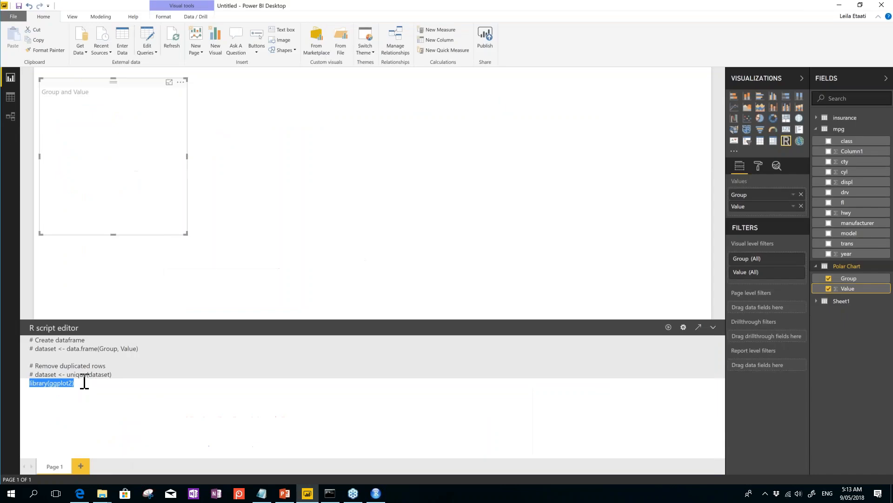
Step: Paste the ggplot bar chart code under the library(ggplot2) line in Power BI's R script
left_click_drag(80, 387, 11, 386)
key("Right")
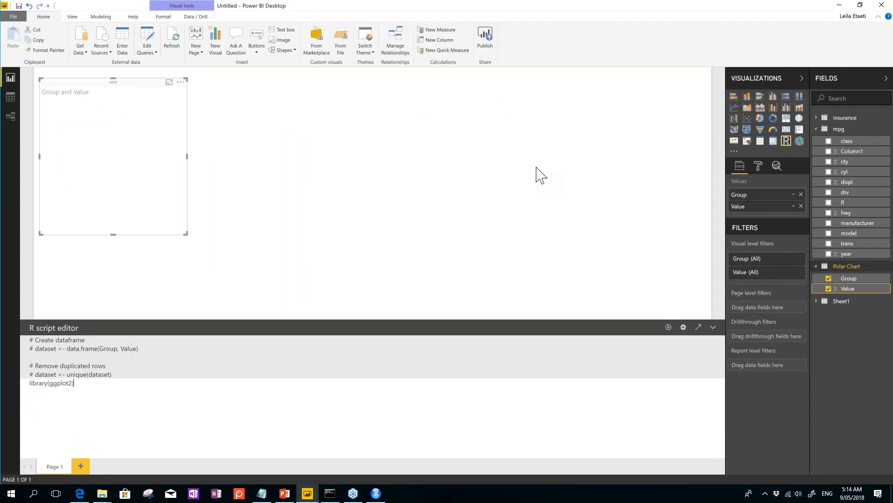
key("alt+Tab")
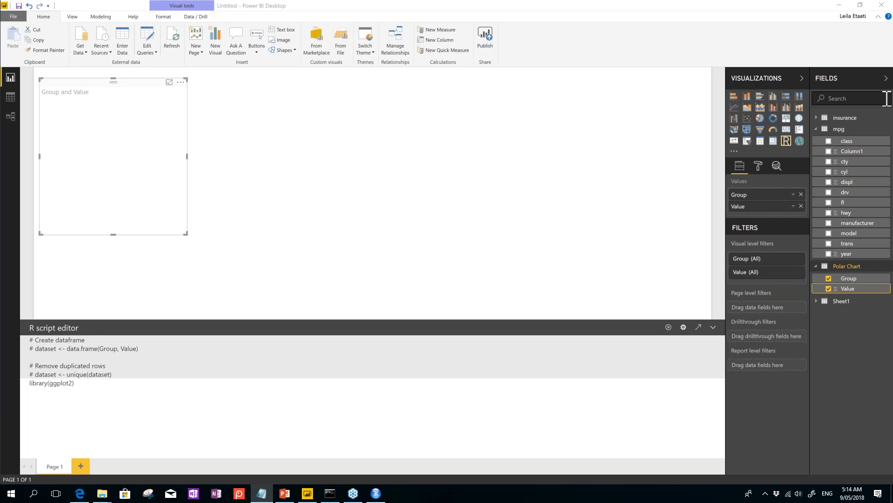
left_click(75, 386)
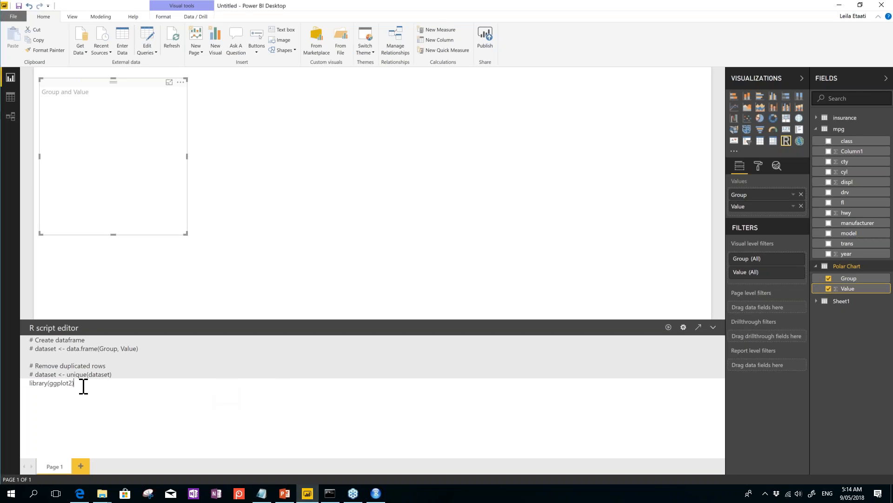
type("ggplot(dataset, aes(x = dataset$Group, y = dataset$Value ,fill = dataset$Group )) + geom_bar(width = 0.85, stat=\"identity\")")
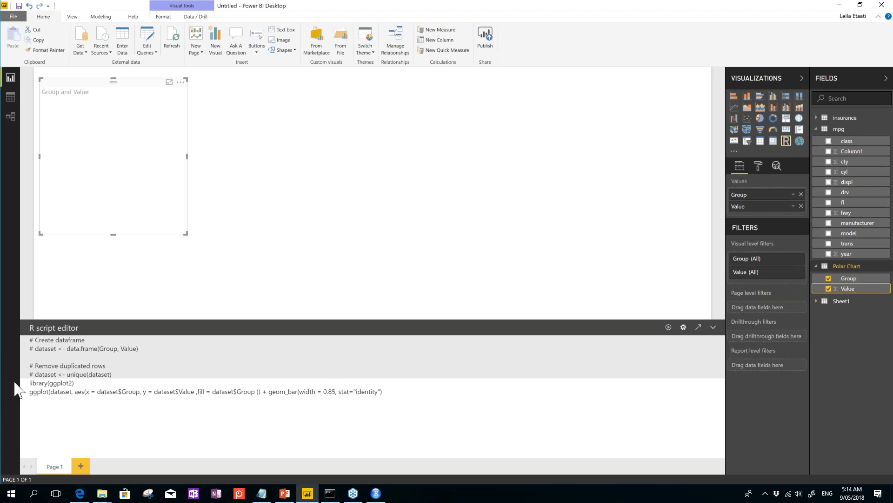
Step: Comment out the geom_bar layer with # and run the script to draw an empty ggplot grid
left_click_drag(28, 391, 417, 402)
left_click_drag(100, 382, 265, 394)
left_click(38, 395)
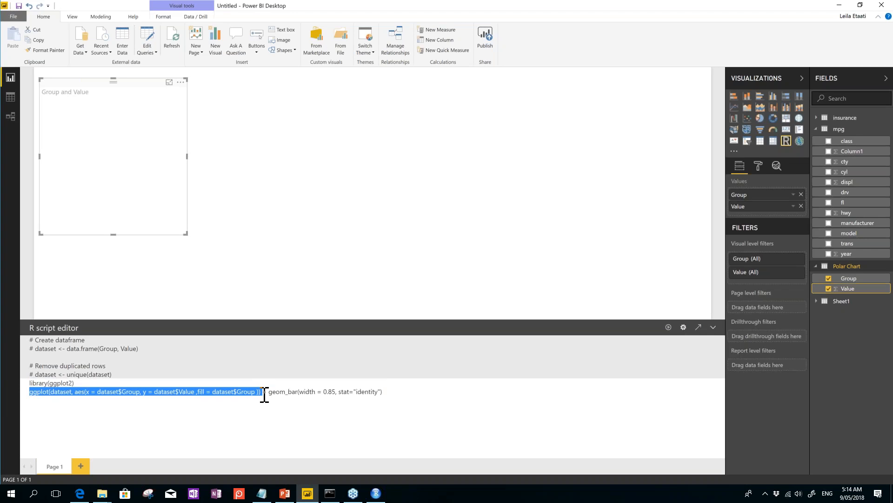
double_click(62, 392)
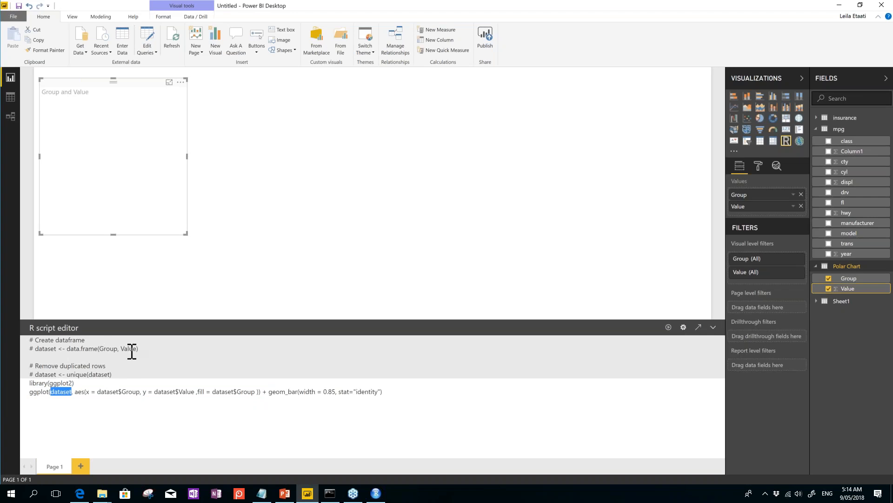
left_click_drag(75, 391, 259, 392)
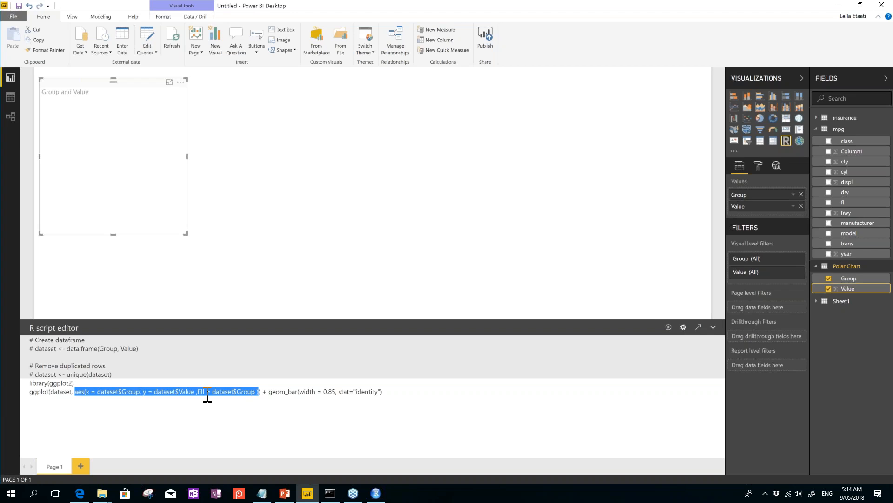
left_click(261, 401)
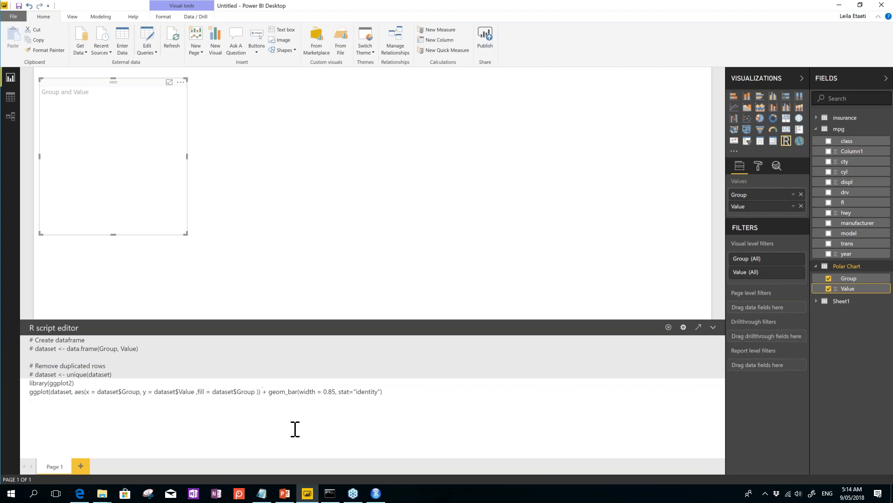
type("#")
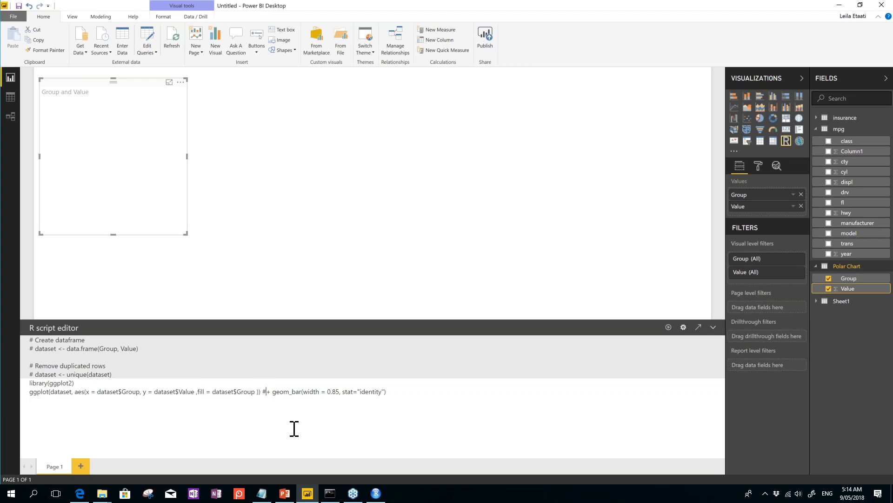
left_click(669, 327)
Step: Remove the # before geom_bar so four coloured bars for Groups A–D appear, then shrink the visual
left_click_drag(186, 234, 379, 303)
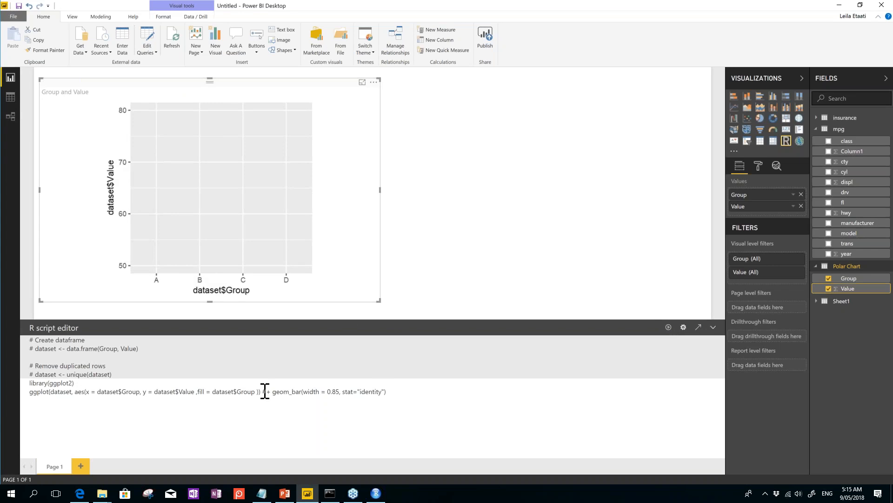
key("Delete")
left_click_drag(262, 393, 267, 392)
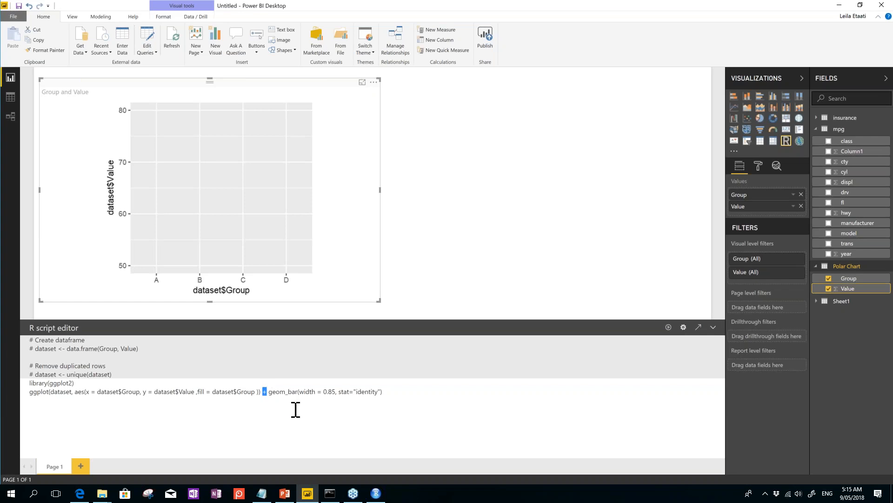
left_click_drag(268, 392, 298, 394)
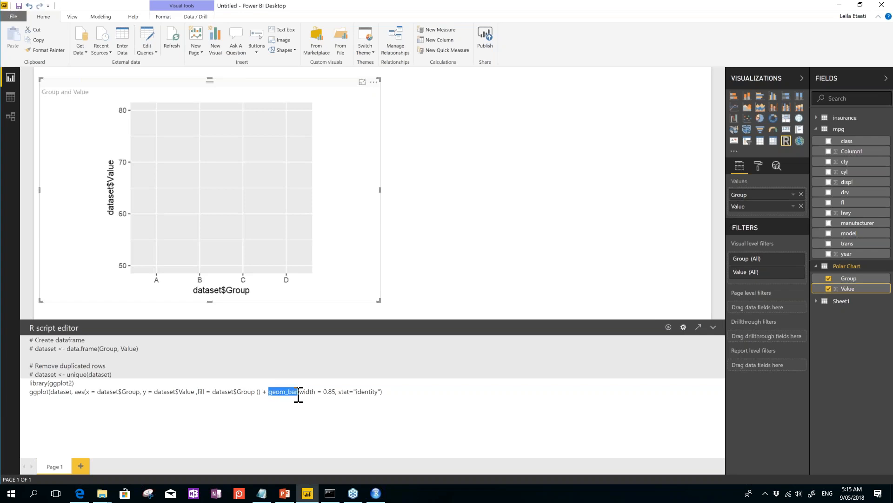
left_click(635, 375)
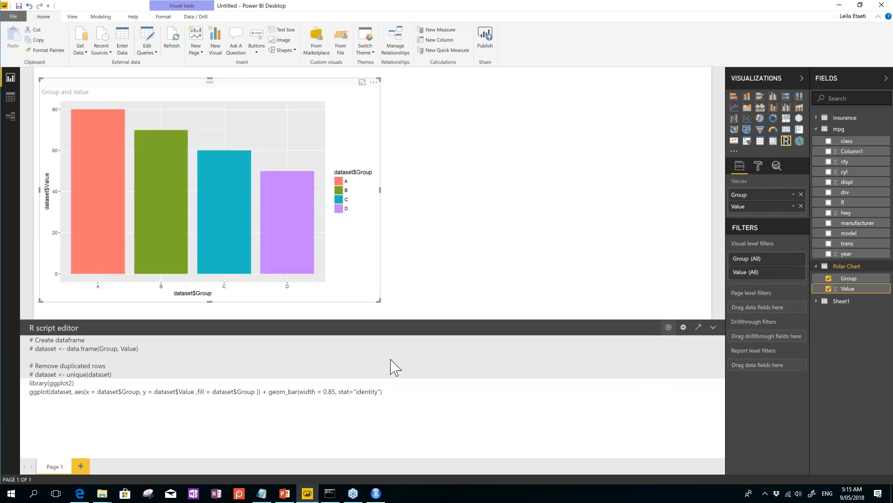
left_click_drag(378, 300, 236, 306)
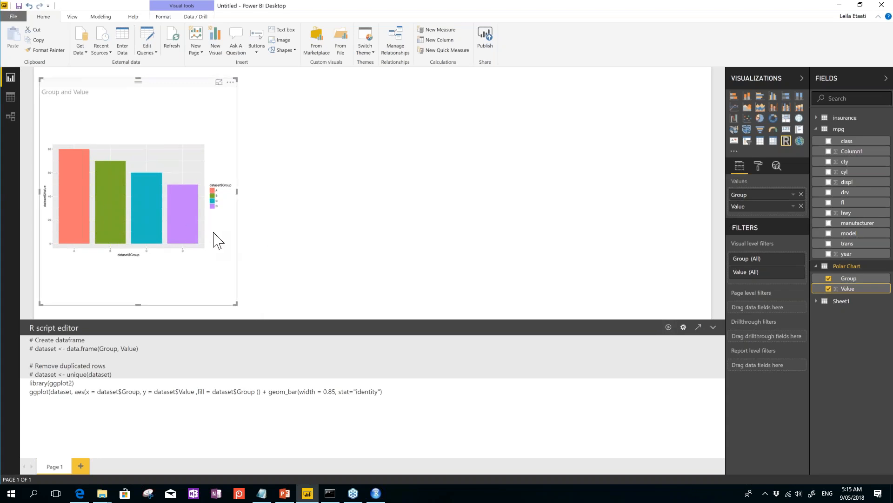
left_click(409, 396)
Step: Copy and paste the bar chart visual, placing the duplicate to the right of the original
left_click(40, 40)
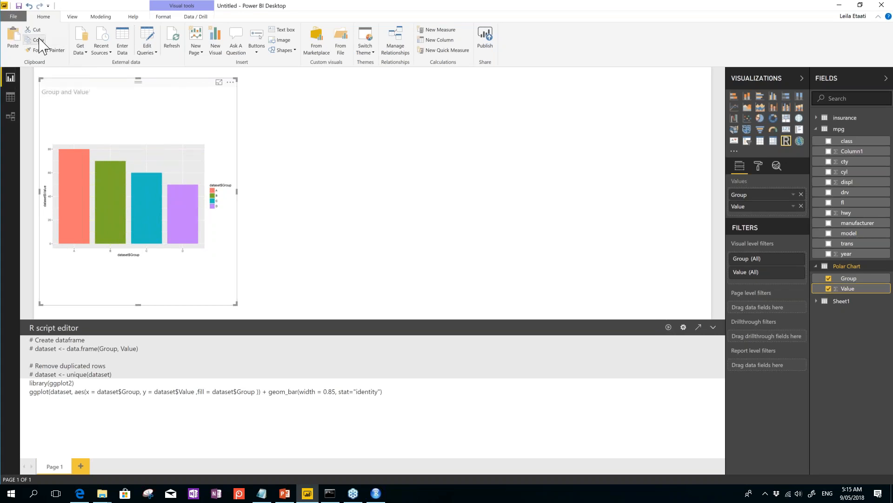
left_click(14, 43)
left_click_drag(77, 116, 276, 113)
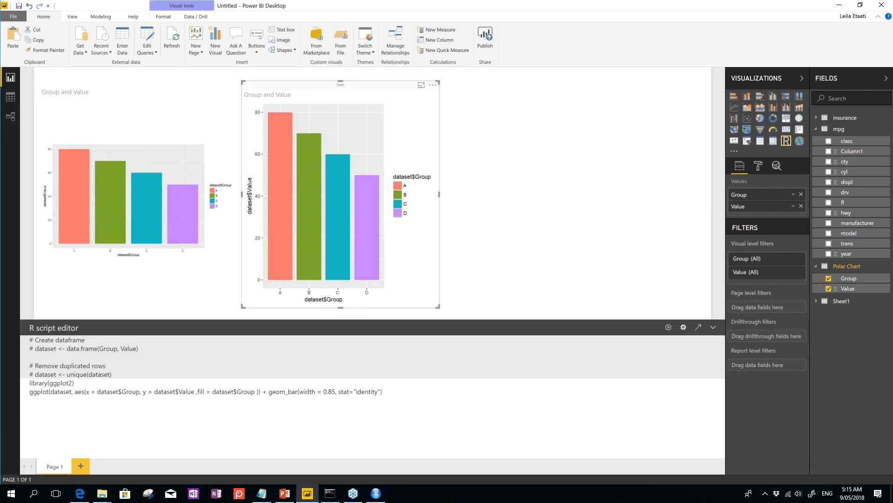
Step: Append +coord_polar(theta = "y") from Notepad to the duplicate's ggplot line
left_click(262, 493)
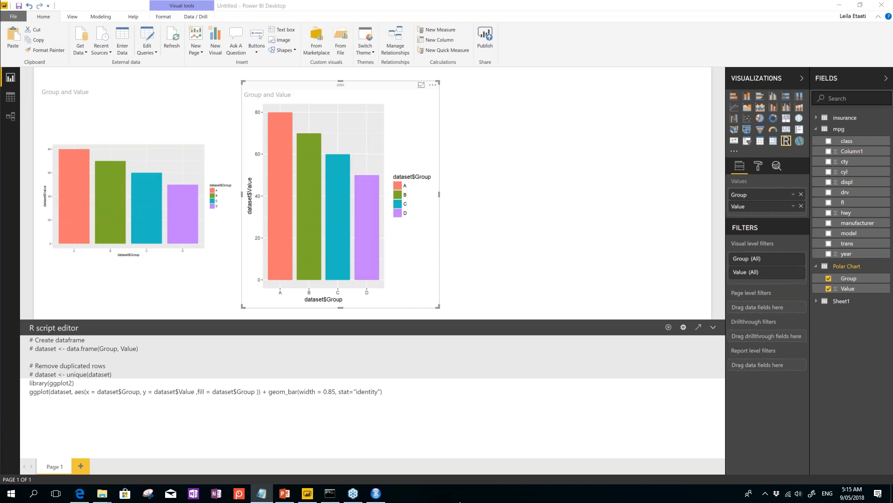
left_click(409, 392)
type("+coord_polar(theta = \"y\")")
Step: Run the script so the duplicate renders concentric coloured polar rings for Groups A–D
left_click_drag(460, 391, 385, 392)
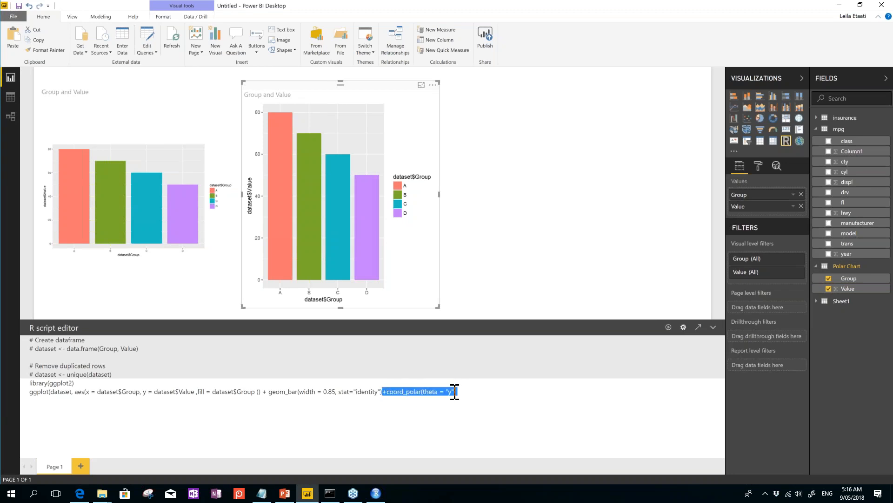
left_click(669, 327)
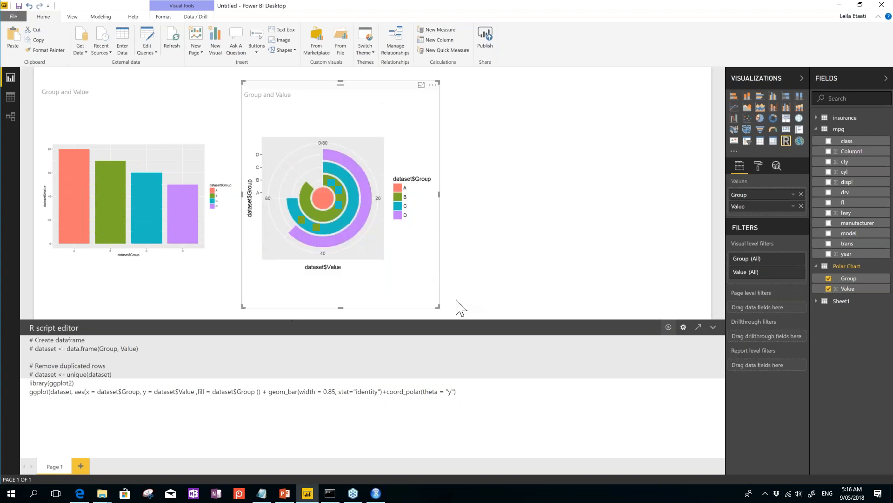
left_click_drag(382, 391, 457, 391)
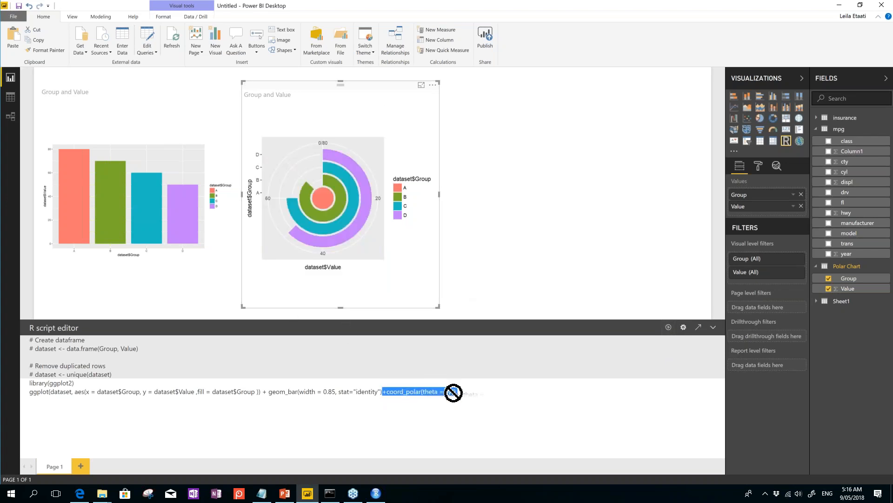
left_click(379, 403)
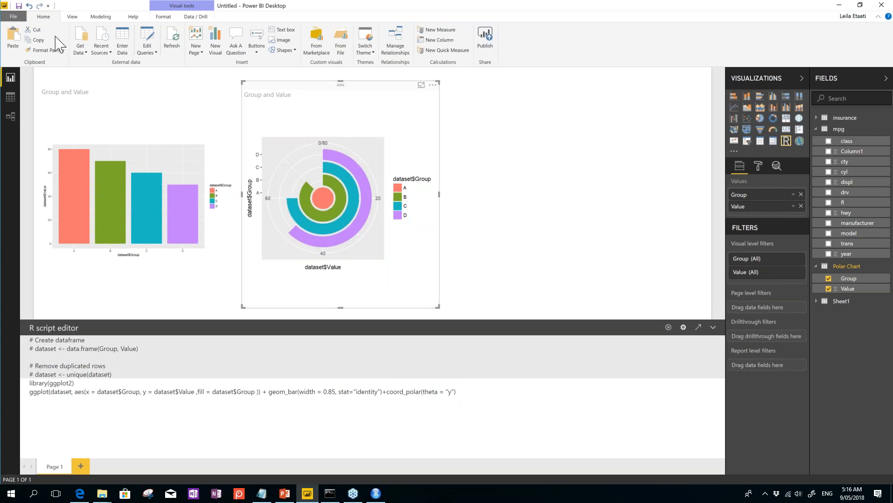
left_click(35, 39)
Step: Paste a third chart on the right, change coord_polar theta to "x", and open its script in RStudio
left_click(14, 41)
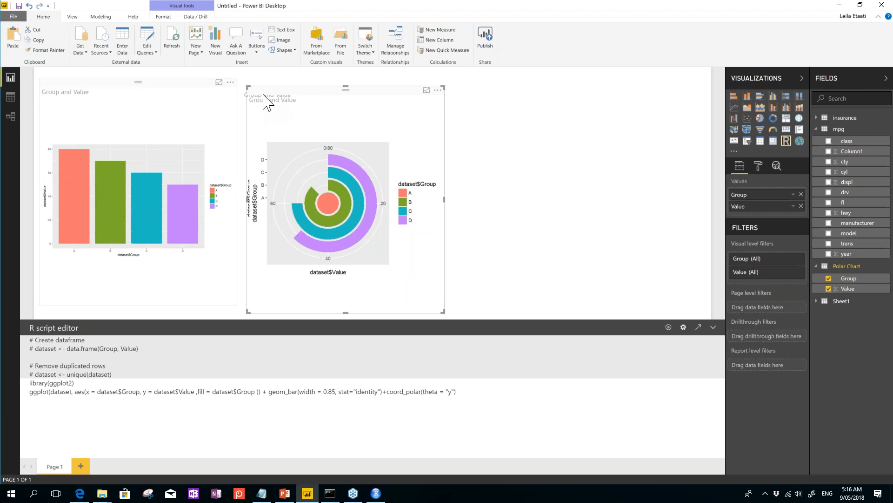
left_click_drag(274, 104, 521, 96)
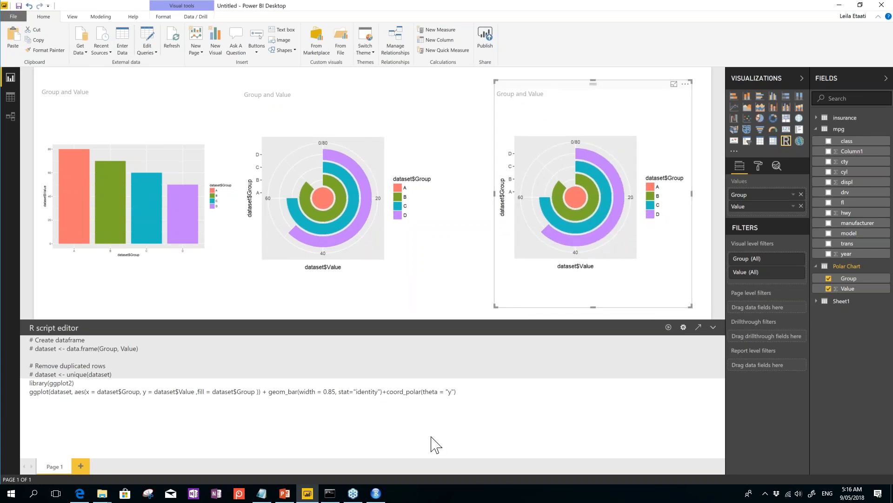
left_click(448, 397)
double_click(451, 392)
type("x")
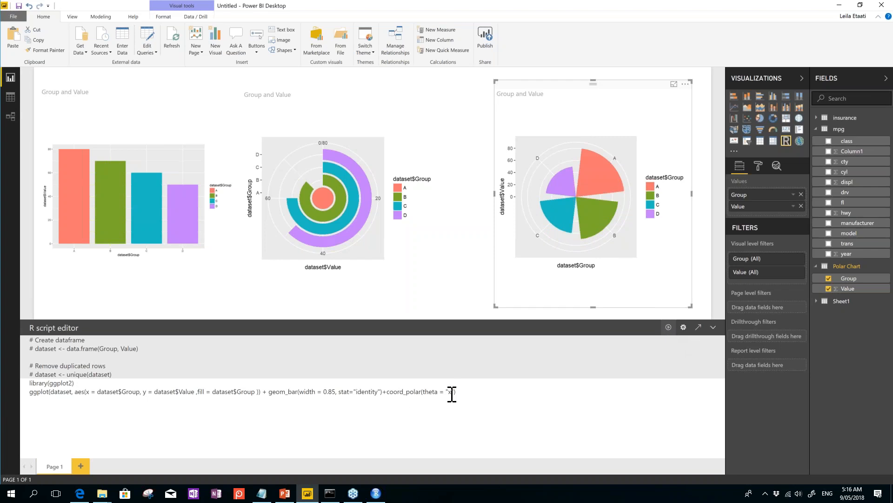
left_click(698, 328)
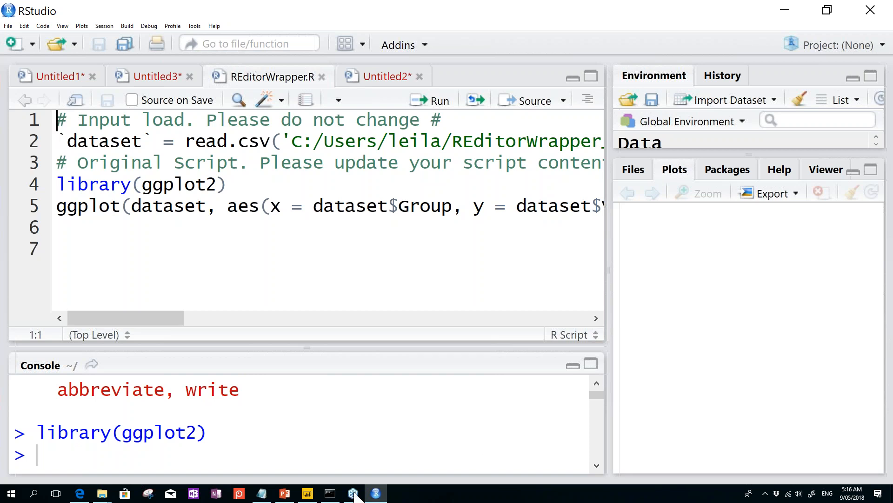
Step: Review the dataset-loading lines of REditorWrapper.R in RStudio, then minimize RStudio
left_click(307, 493)
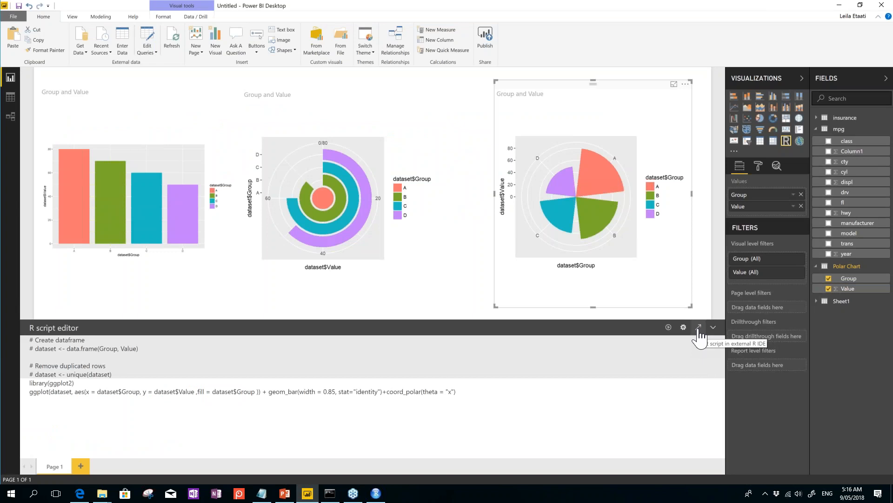
left_click(838, 6)
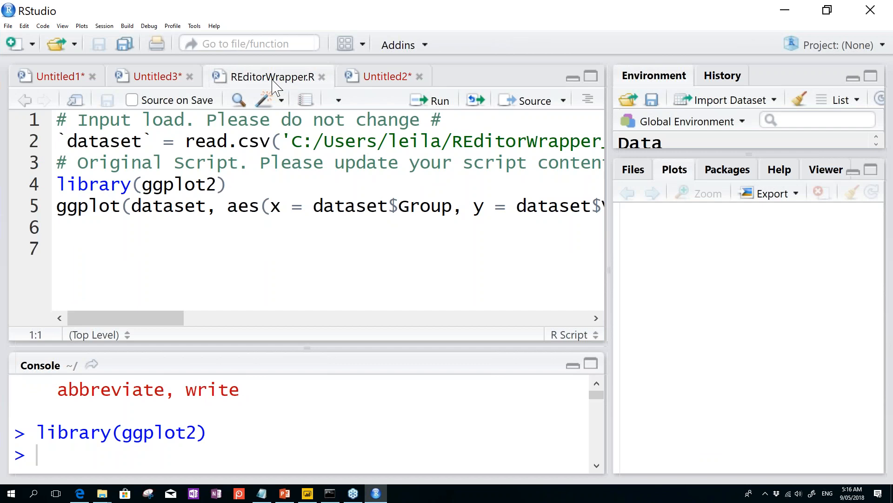
left_click_drag(58, 120, 328, 212)
left_click(75, 184)
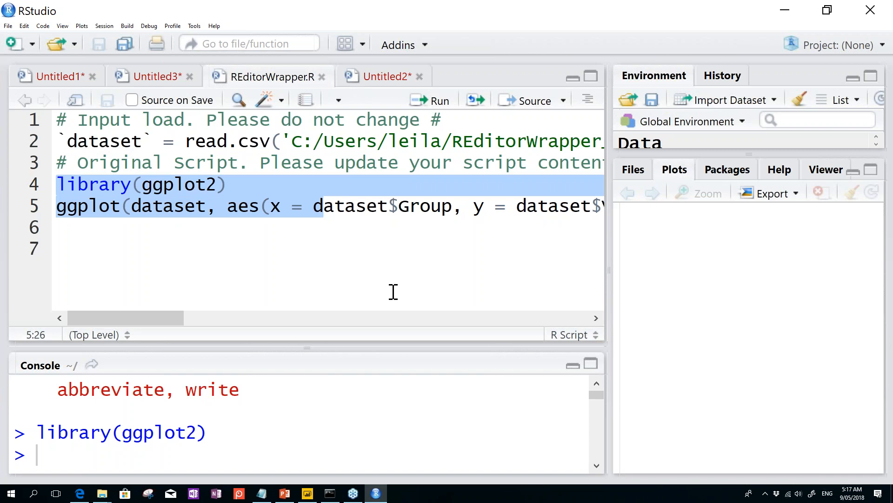
left_click(784, 11)
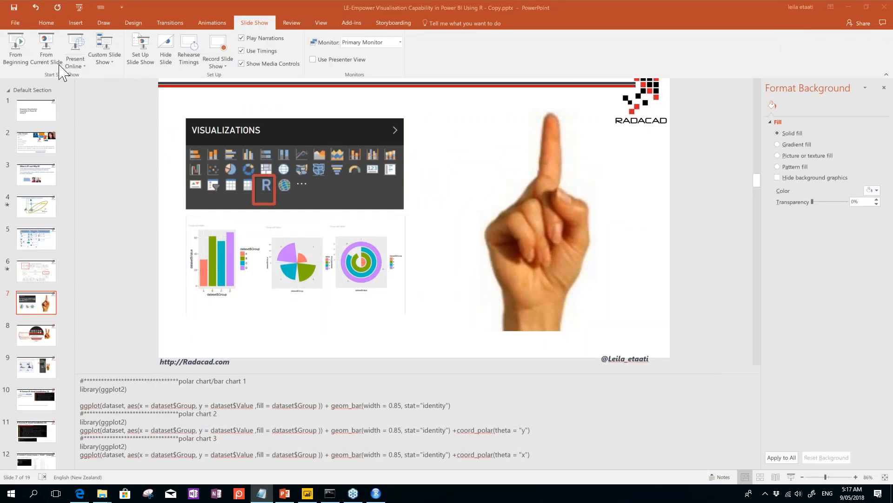
Step: Present slide 7 full screen from the current slide, end the show, and return to Power BI
left_click(50, 57)
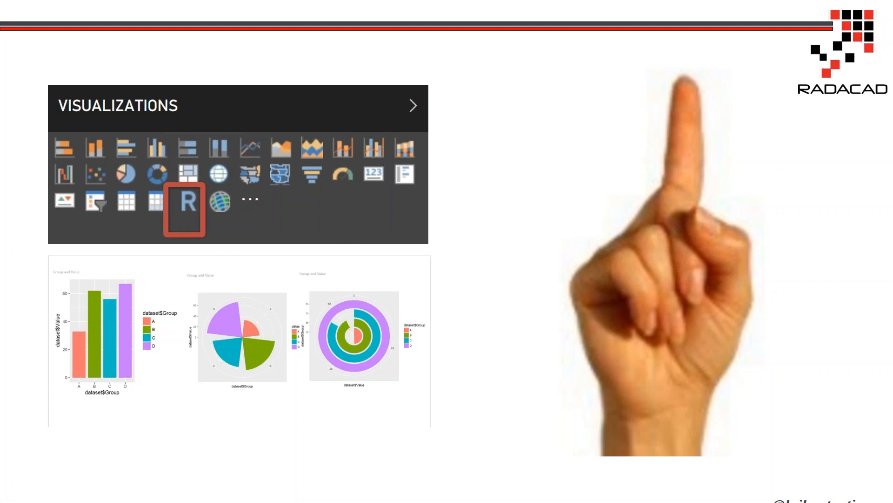
key("Escape")
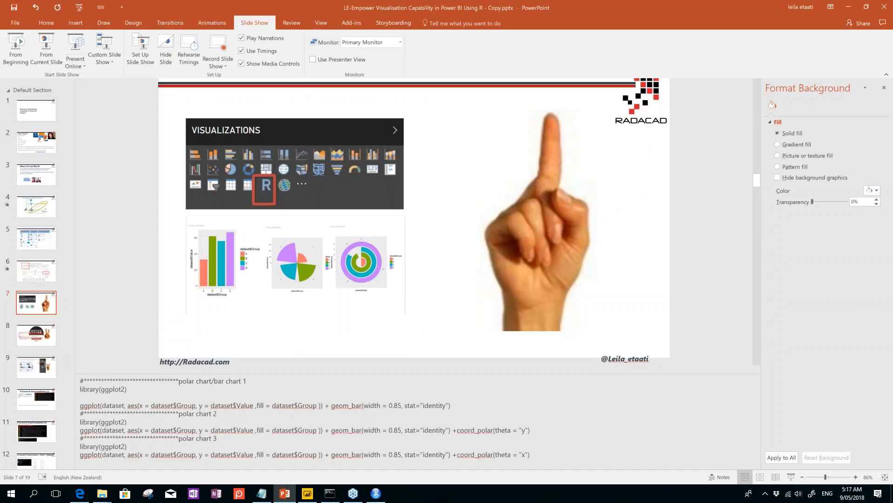
left_click(307, 493)
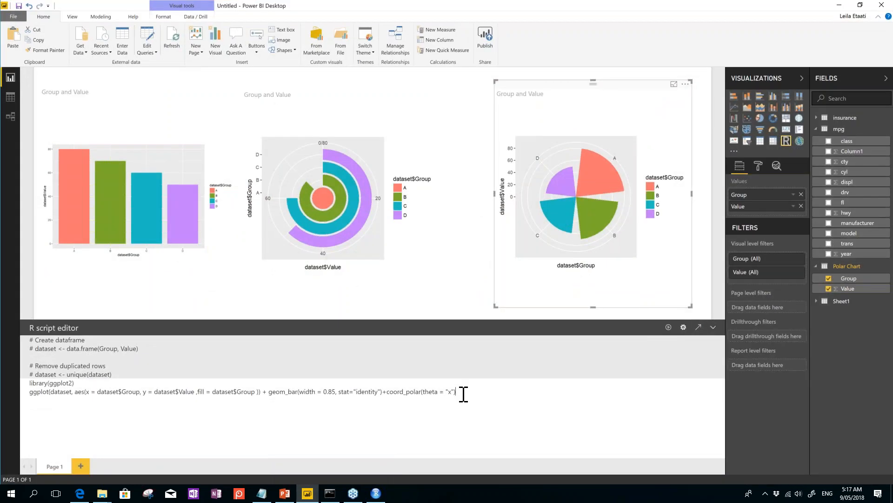
Step: Delete the stray trailing + after coord_polar(theta = "x"), rerun the script, and shrink the polar chart
left_click(669, 328)
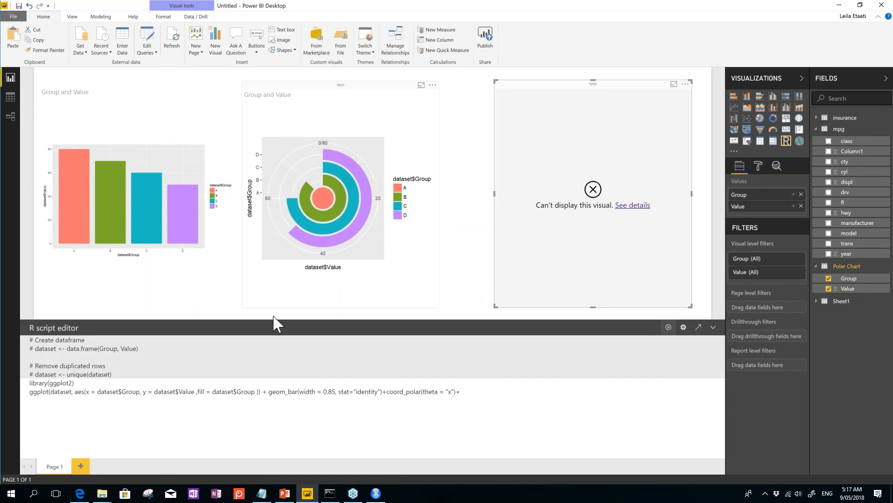
left_click_drag(26, 392, 30, 385)
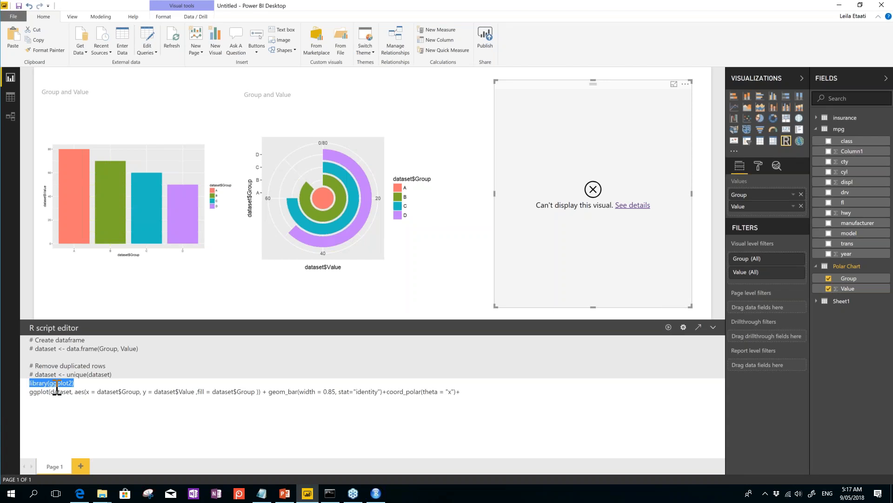
left_click(478, 396)
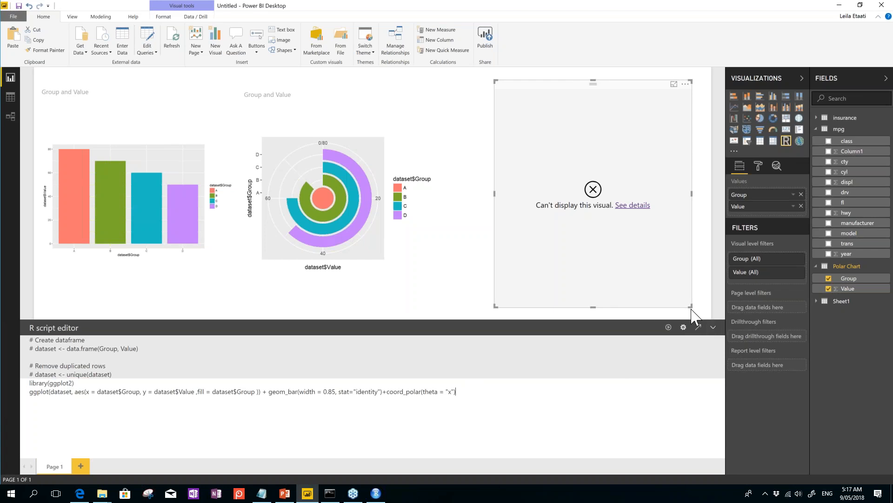
left_click(668, 326)
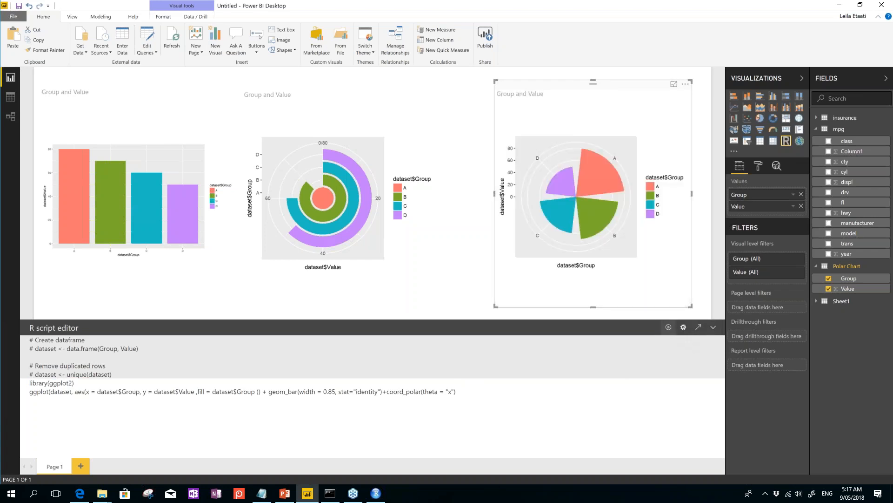
left_click_drag(691, 306, 641, 215)
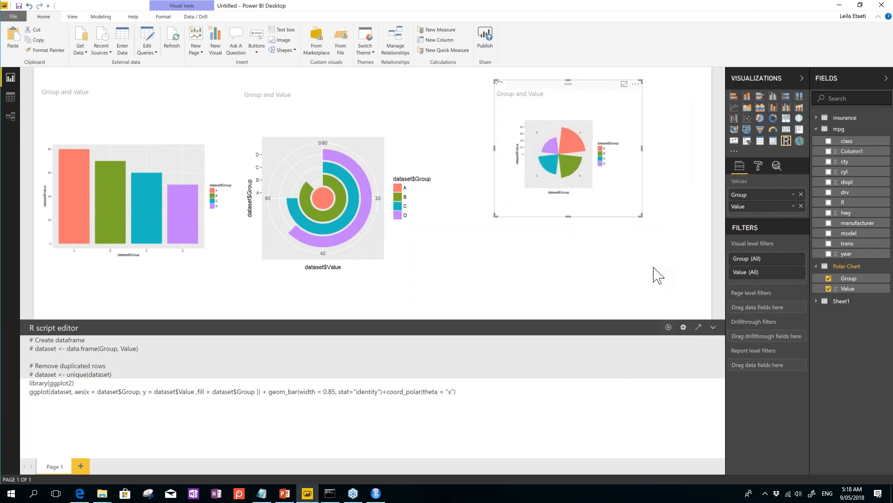
Step: Add a slicer on Polar Chart's Value field, placed on the empty right side
left_click(658, 275)
left_click(746, 141)
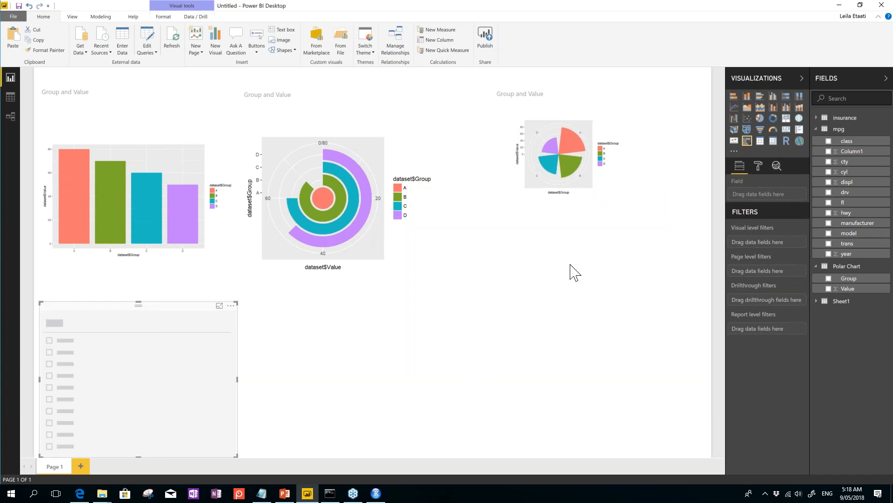
left_click_drag(194, 302, 672, 241)
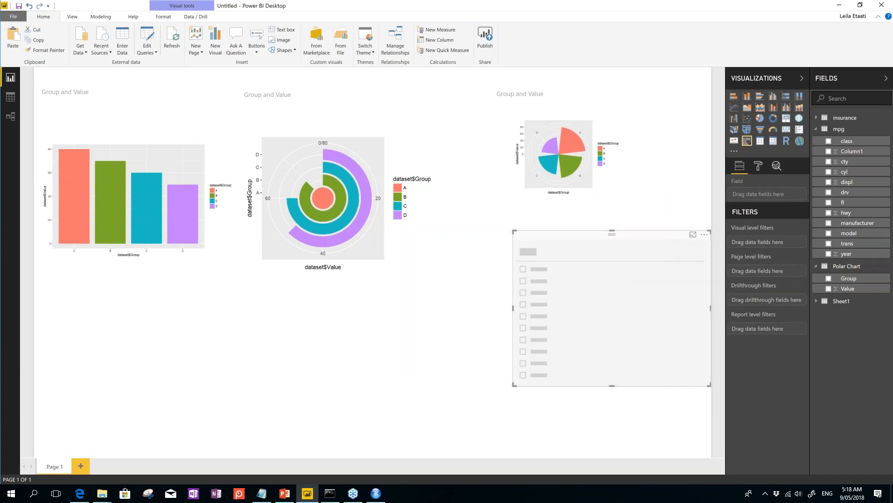
left_click(829, 288)
Step: Test the slicer by raising the minimum to 74, then widening it back to 50–80
left_click_drag(528, 279, 664, 278)
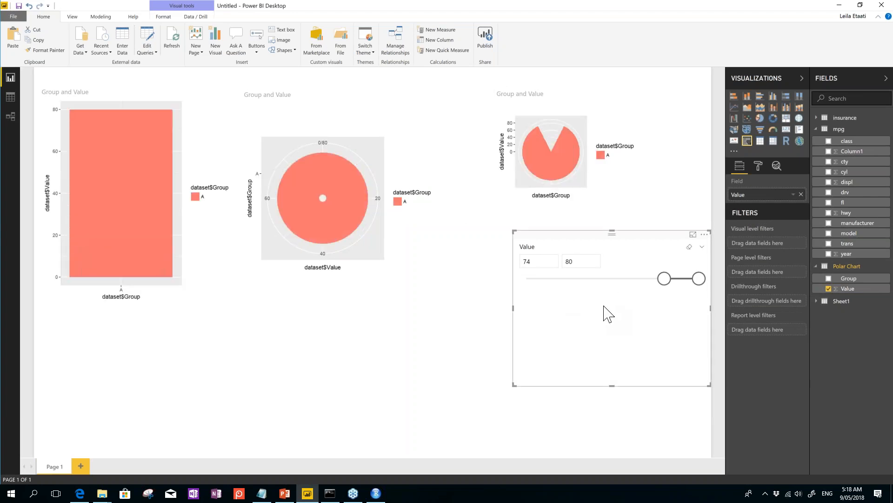
left_click_drag(664, 278, 517, 278)
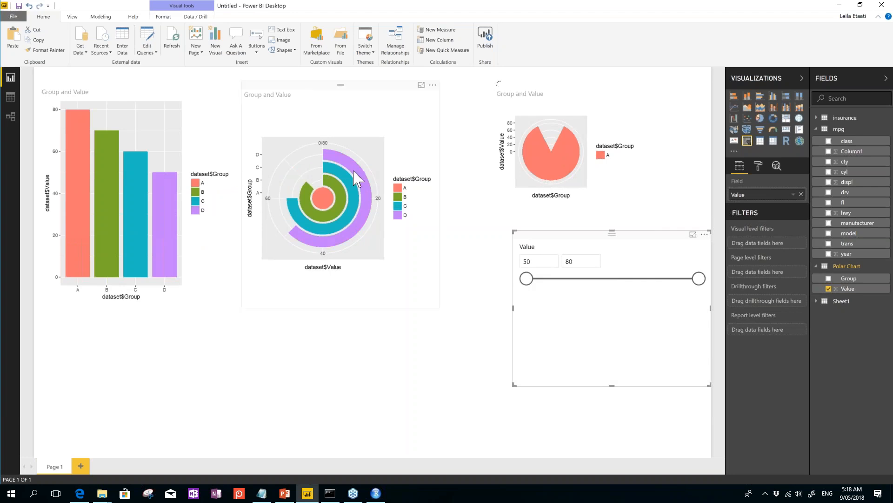
left_click(400, 195)
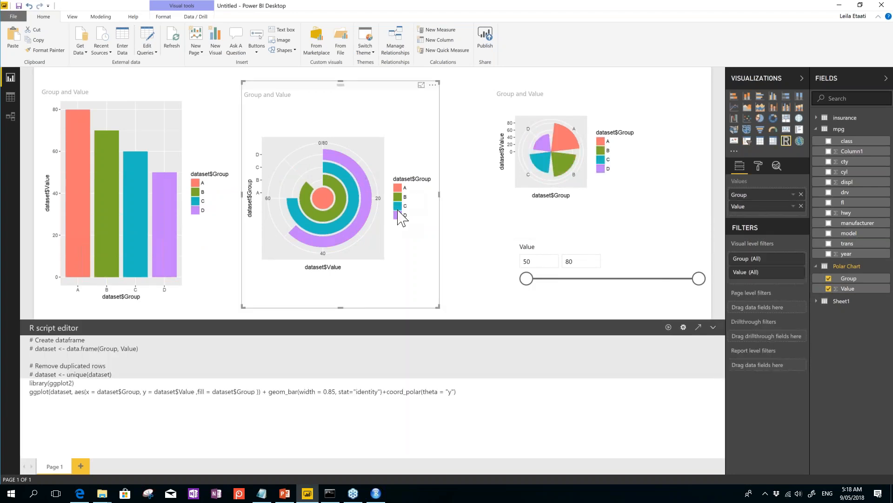
left_click(648, 243)
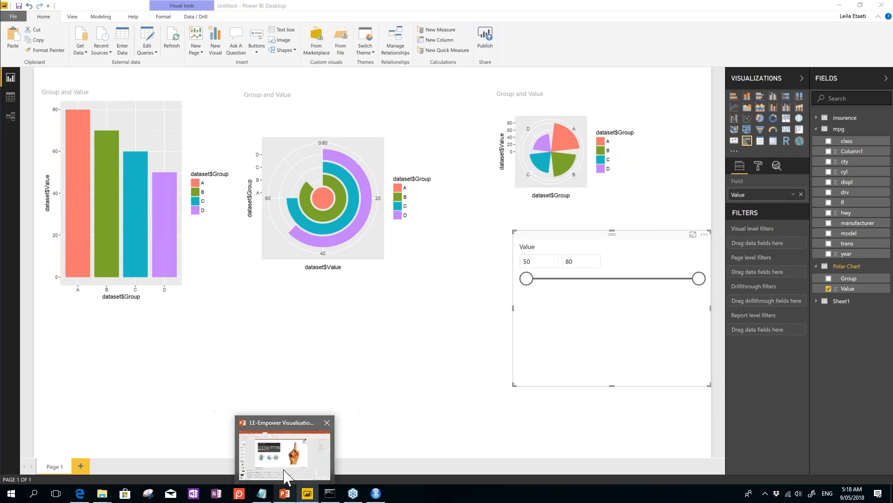
left_click(285, 496)
left_click(43, 52)
left_click(293, 218)
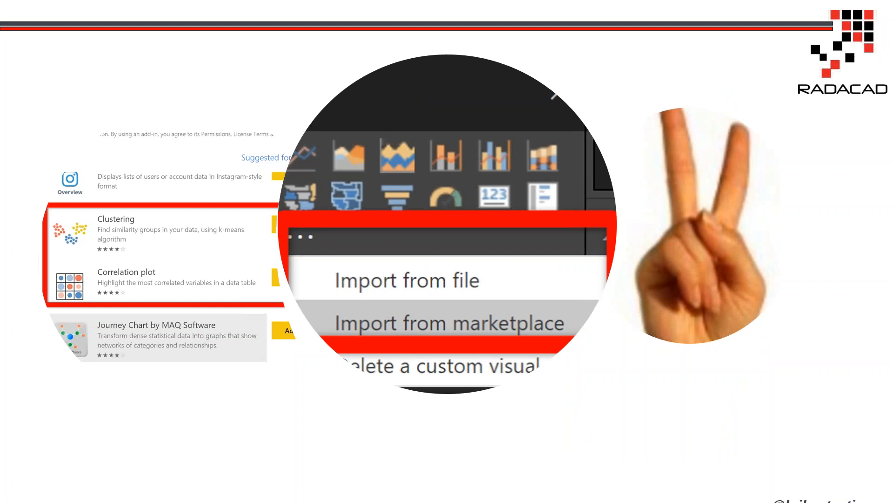
key("Escape")
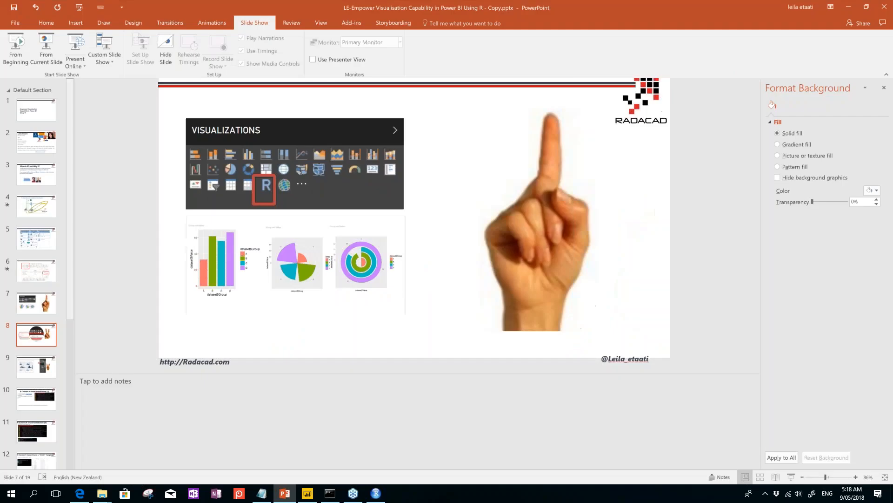
left_click(305, 493)
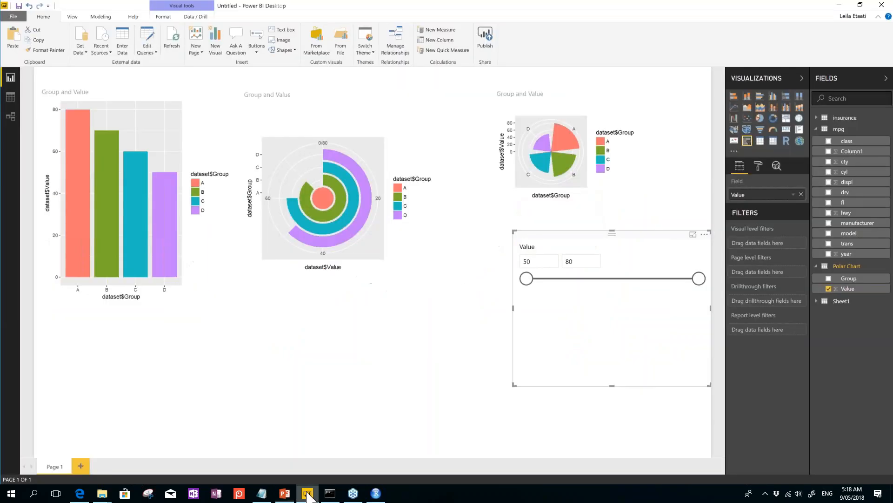
Step: Add a blank Page 2 and open the custom visuals marketplace from Visualizations
left_click(82, 467)
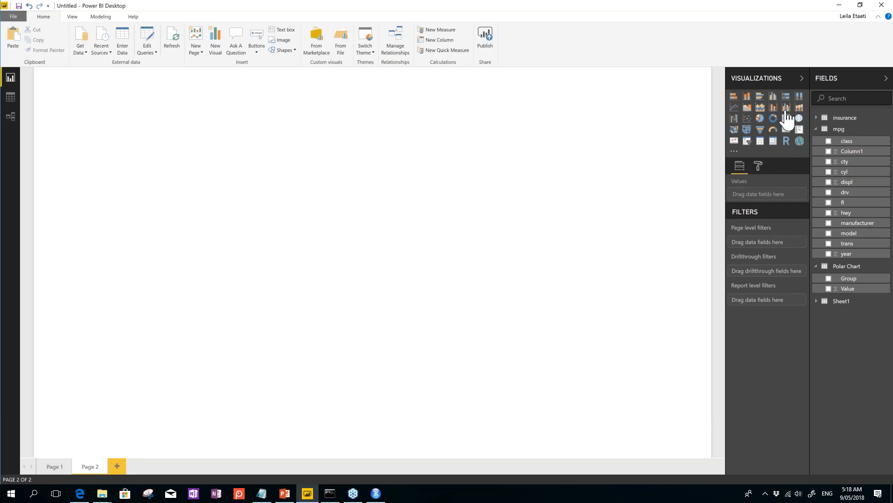
left_click(734, 153)
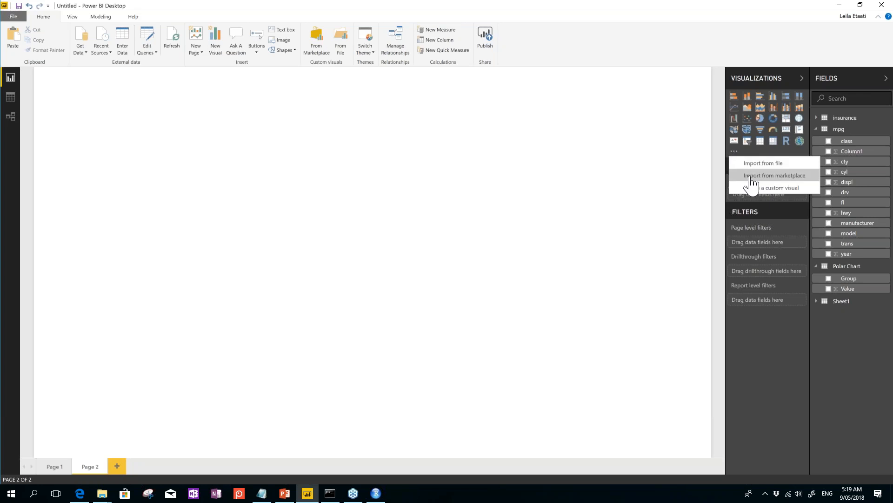
left_click(750, 176)
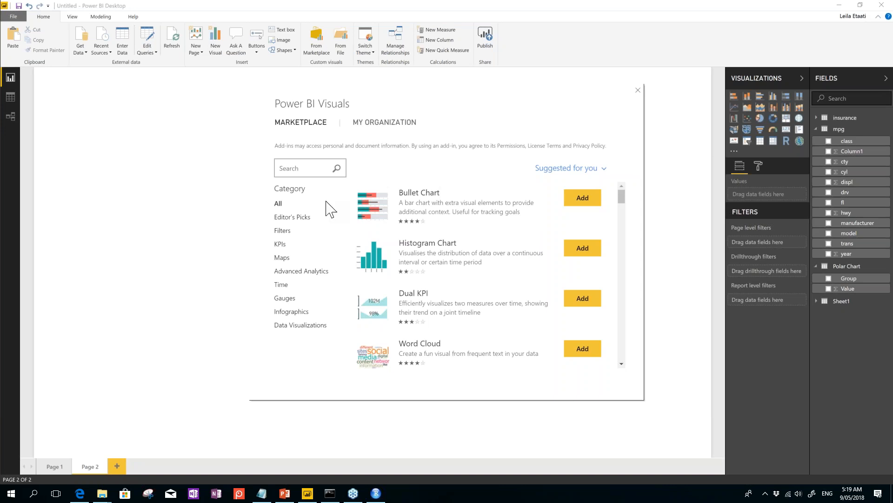
Step: Browse the marketplace's Data Visualizations, Infographics and KPIs categories
left_click(289, 190)
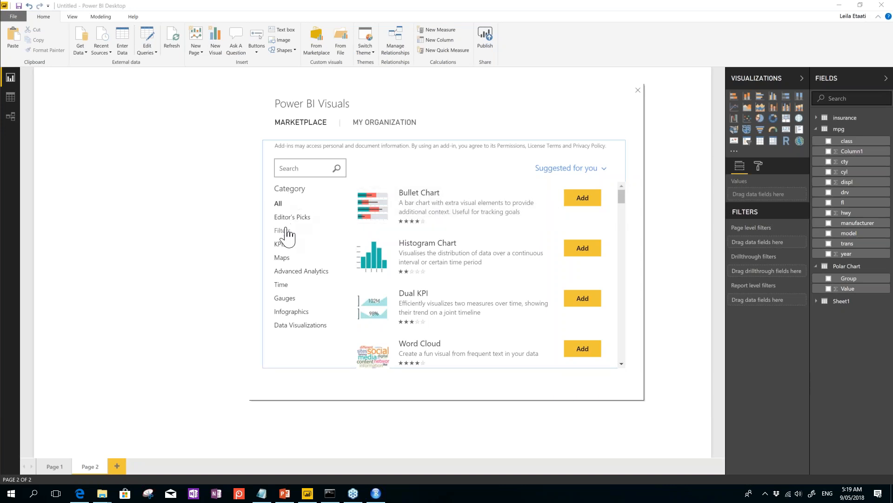
scroll(427, 276, "down", 10)
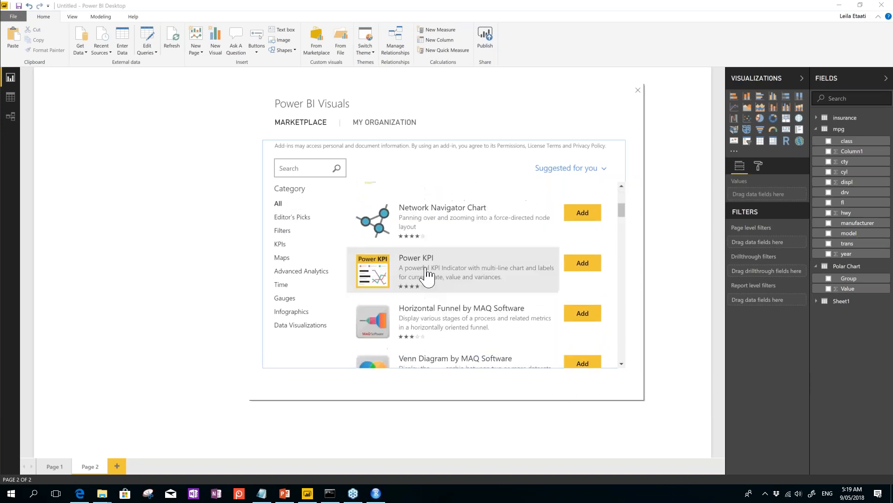
scroll(427, 276, "down", 10)
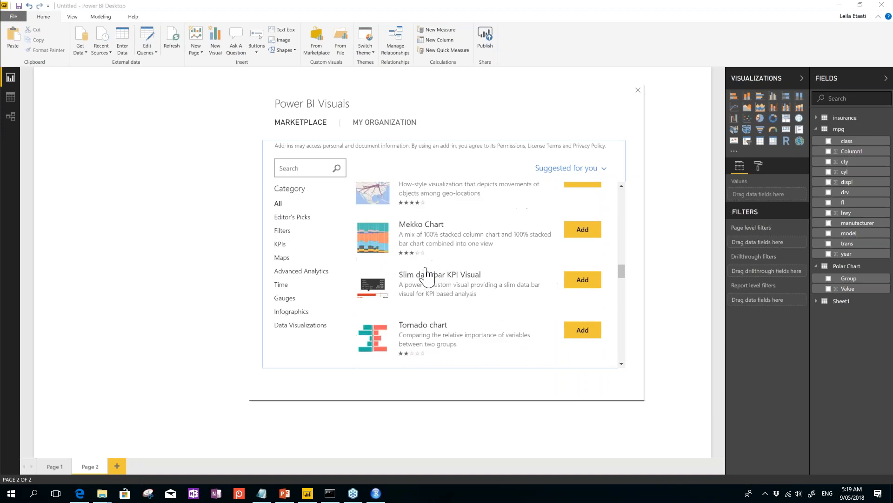
scroll(427, 276, "up", 20)
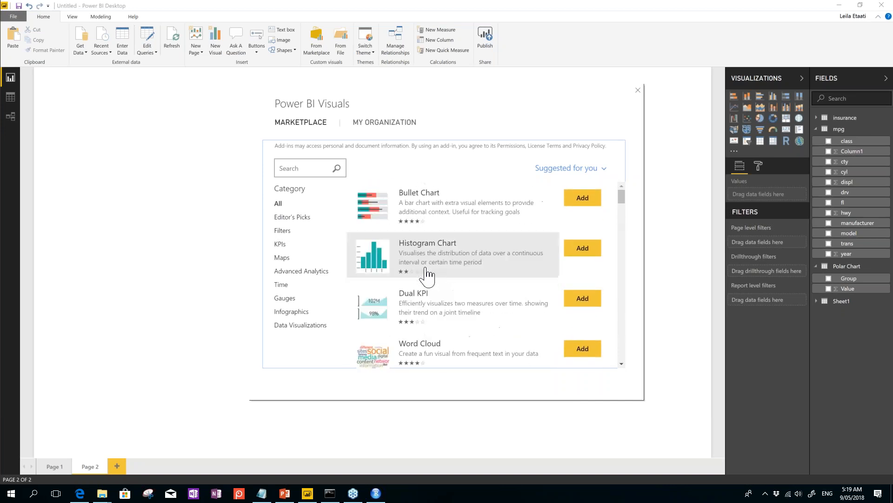
left_click(293, 325)
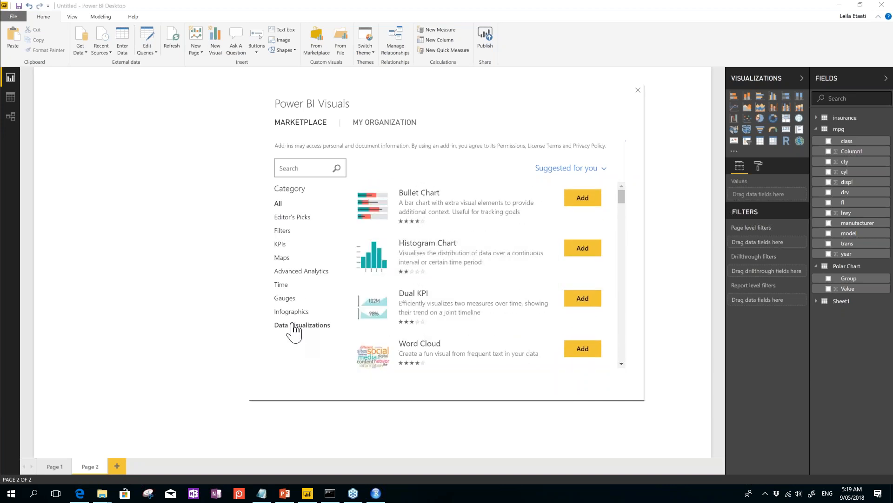
left_click(291, 312)
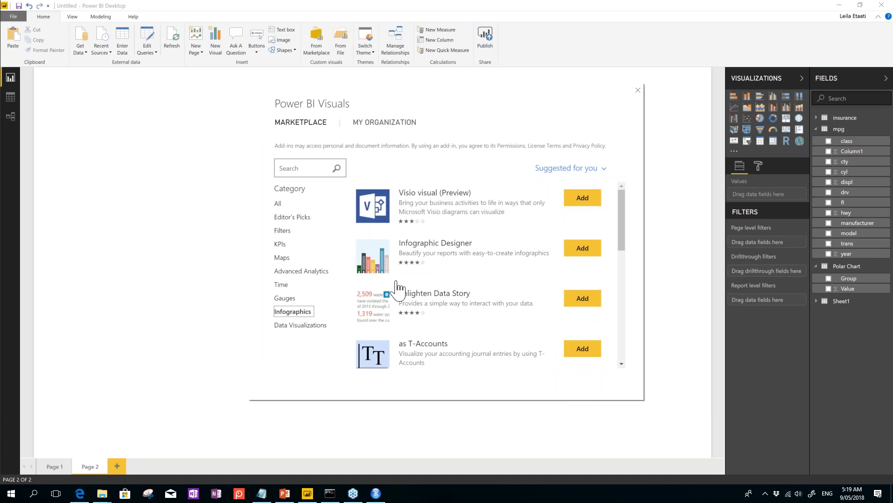
left_click(281, 245)
scroll(458, 313, "down", 10)
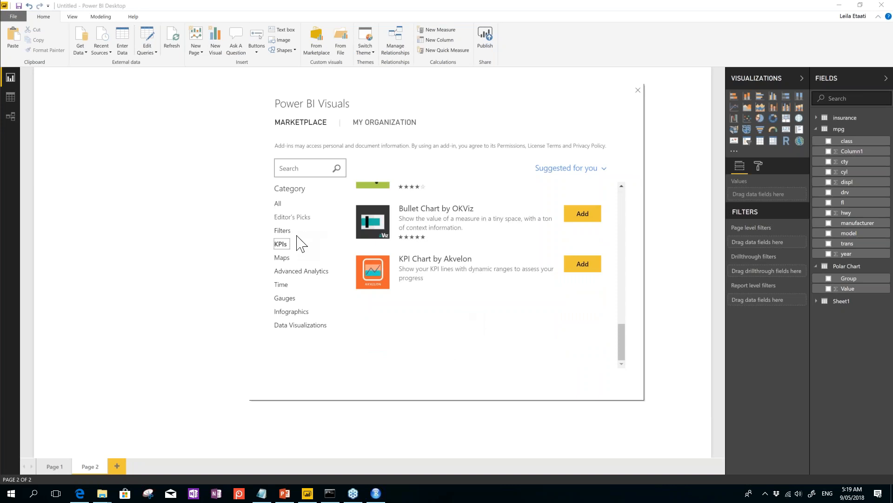
Step: Add the Time Series Forecasting Chart from the Advanced Analytics category
left_click(284, 275)
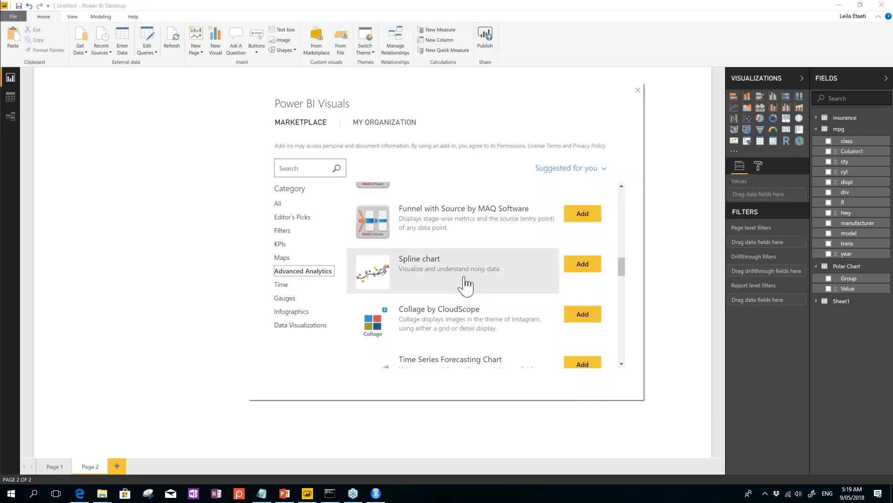
scroll(464, 282, "up", 3)
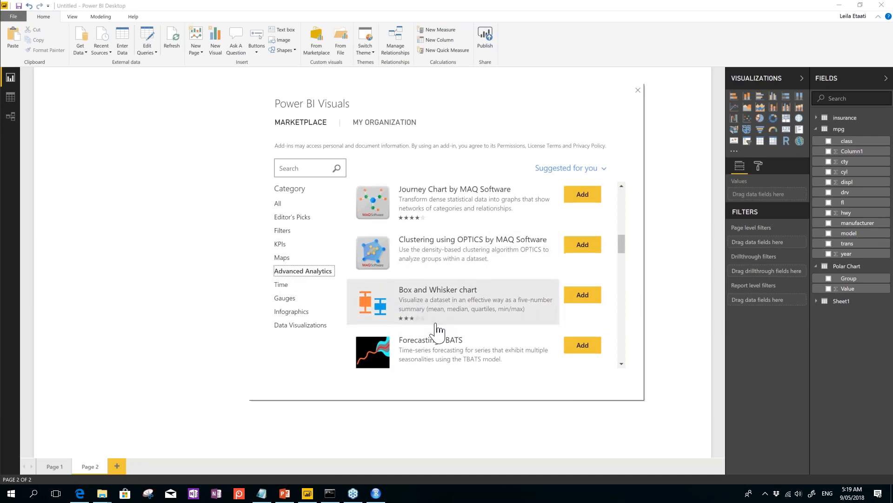
scroll(437, 328, "down", 5)
scroll(436, 328, "down", 3)
scroll(429, 309, "up", 2)
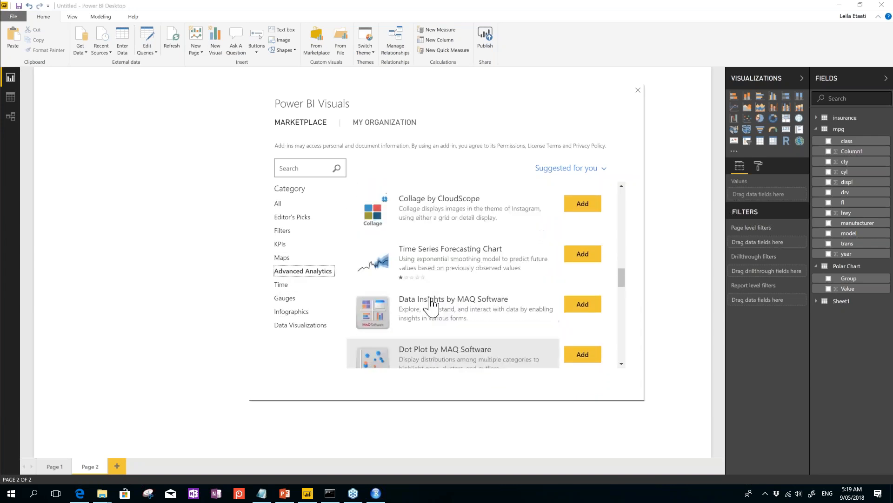
left_click(596, 277)
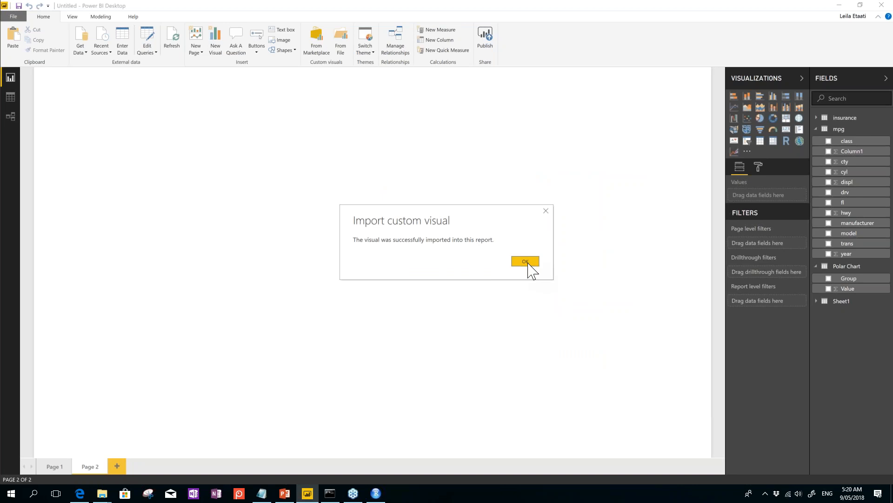
Step: Place a Forecasting visual with Sheet1's Date and Value, enlarged across Page 2, showing the ETS(A,A,A) forecast
left_click(526, 262)
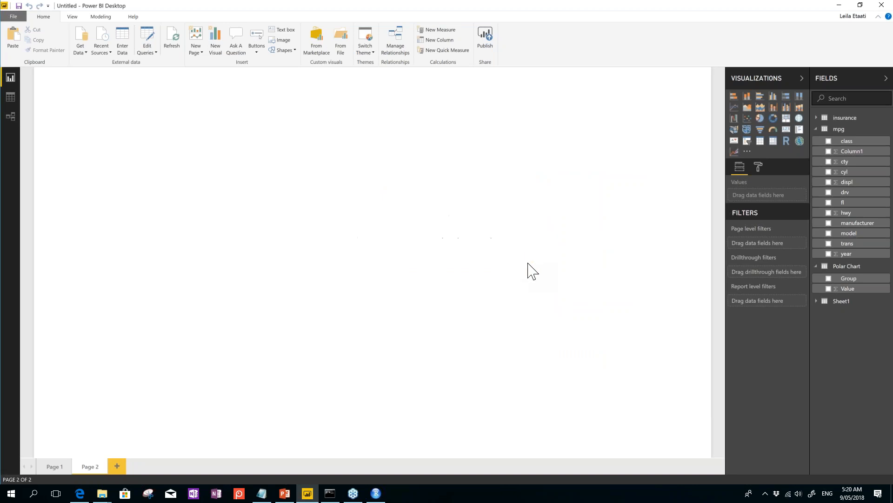
left_click(737, 161)
left_click_drag(192, 237, 416, 347)
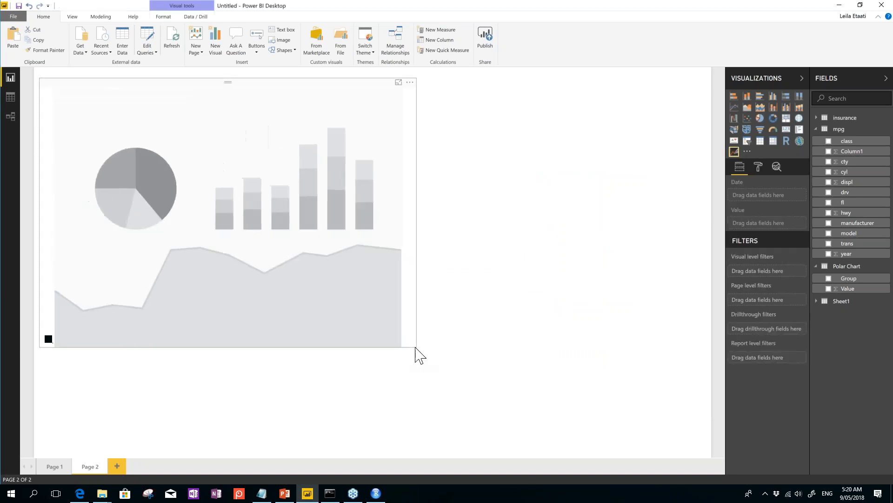
left_click(816, 301)
left_click_drag(843, 313, 754, 197)
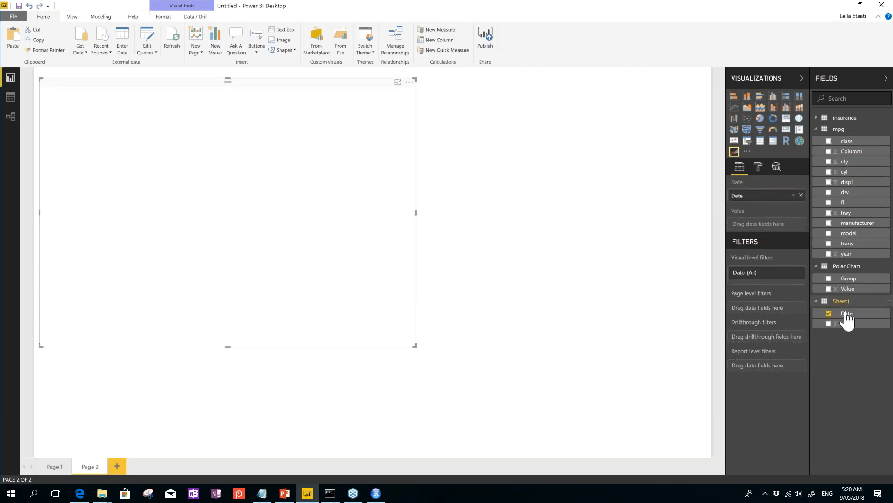
left_click_drag(850, 328, 756, 225)
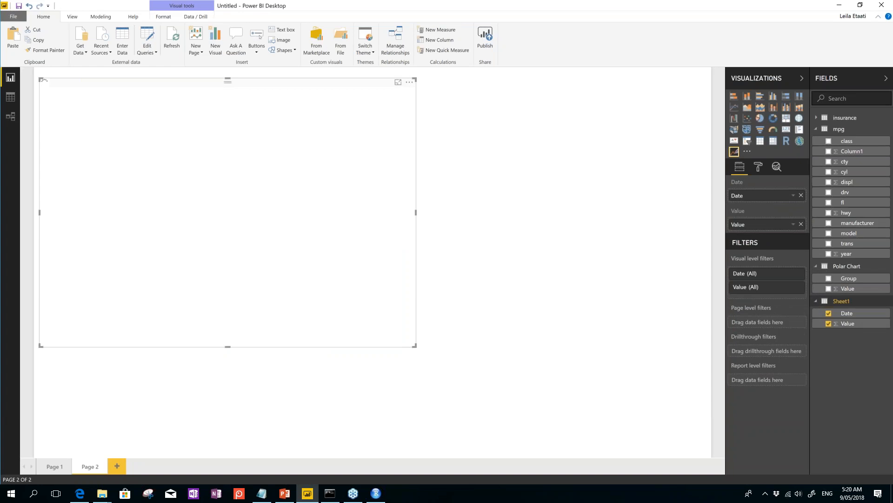
left_click_drag(414, 346, 649, 417)
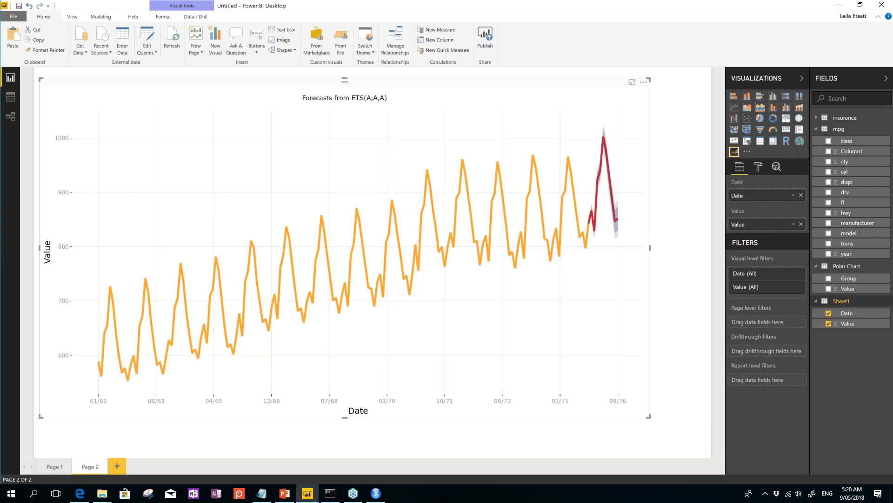
left_click_drag(575, 130, 630, 230)
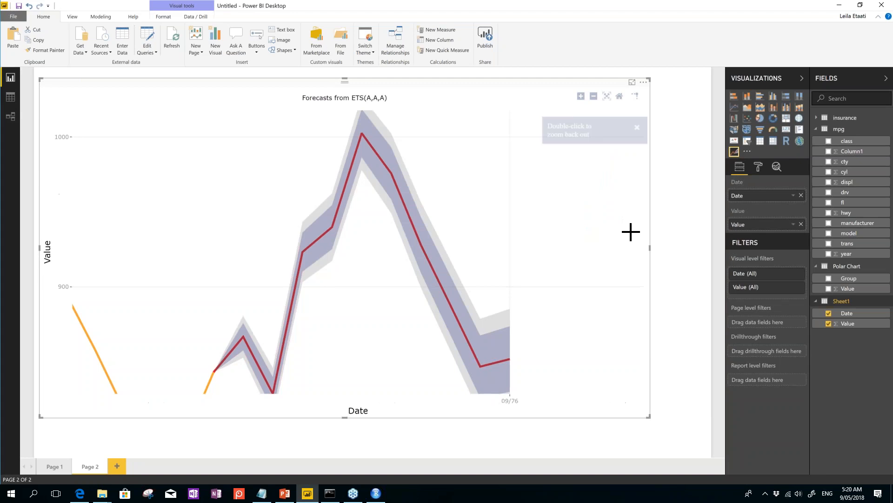
left_click(608, 98)
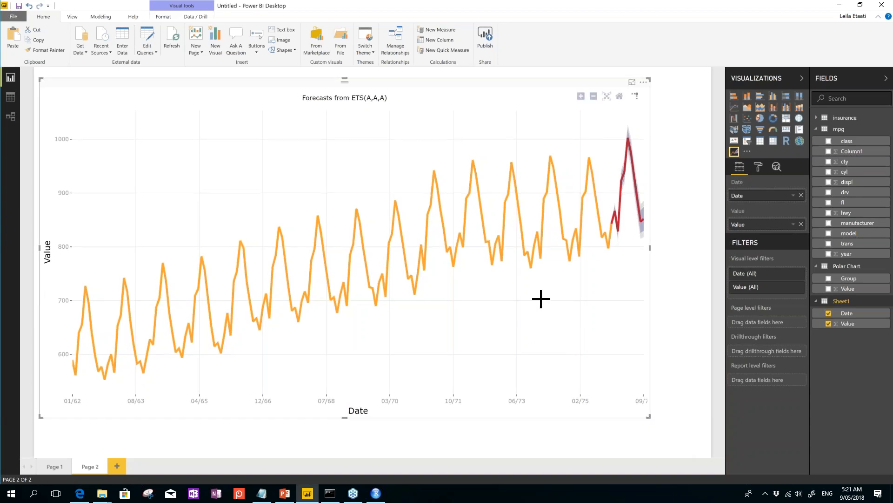
left_click_drag(650, 416, 588, 325)
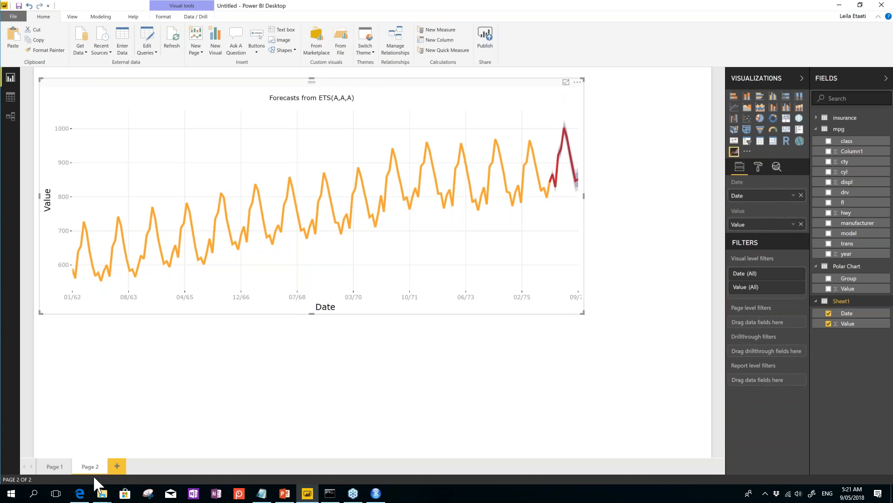
mouse_move(82, 496)
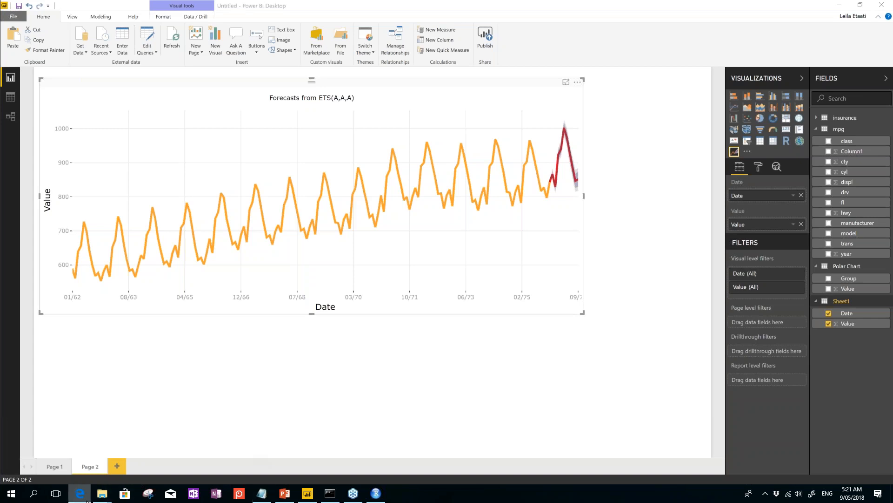
Step: Maximize Edge, load nodejs.org in a new tab to view its Windows downloads, then minimize Edge
left_click_drag(892, 6, 247, 0)
left_click(131, 8)
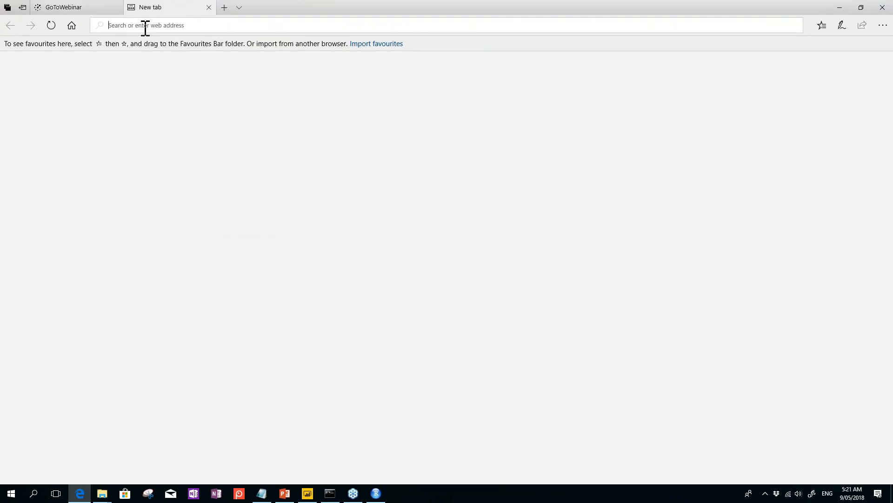
type("https://nodejs.org/")
key("Return")
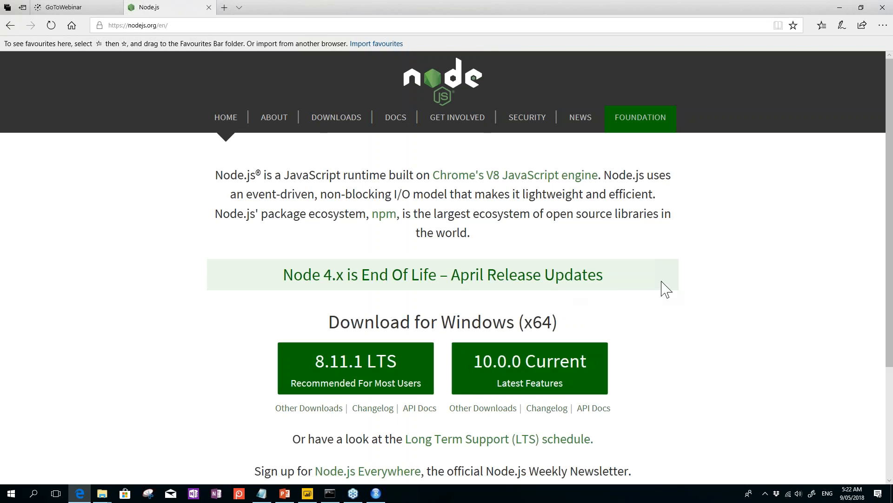
scroll(642, 403, "down", 3)
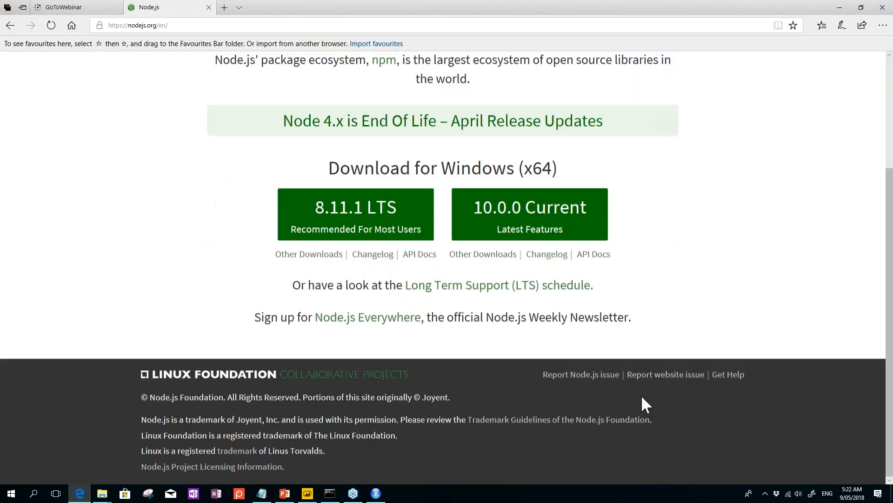
left_click(842, 12)
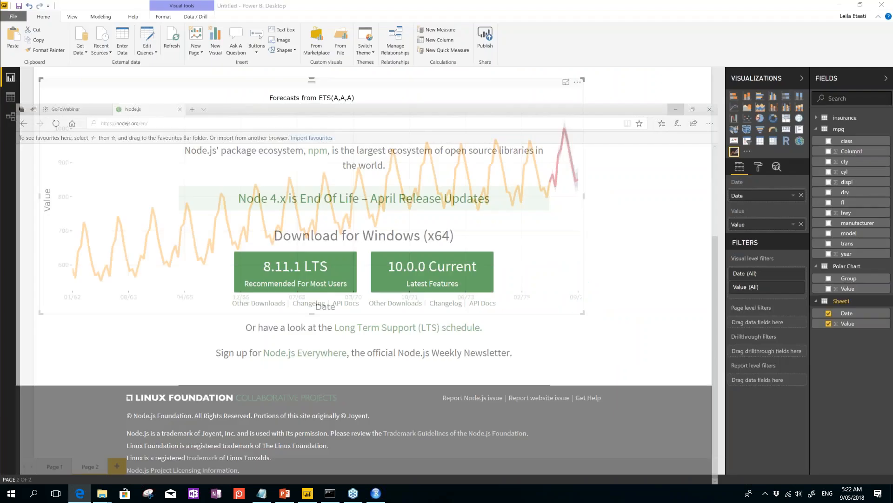
Step: Run 'npm install -g powerbi-visuals-tools' in a new Command Prompt and shrink its window
left_click(330, 493)
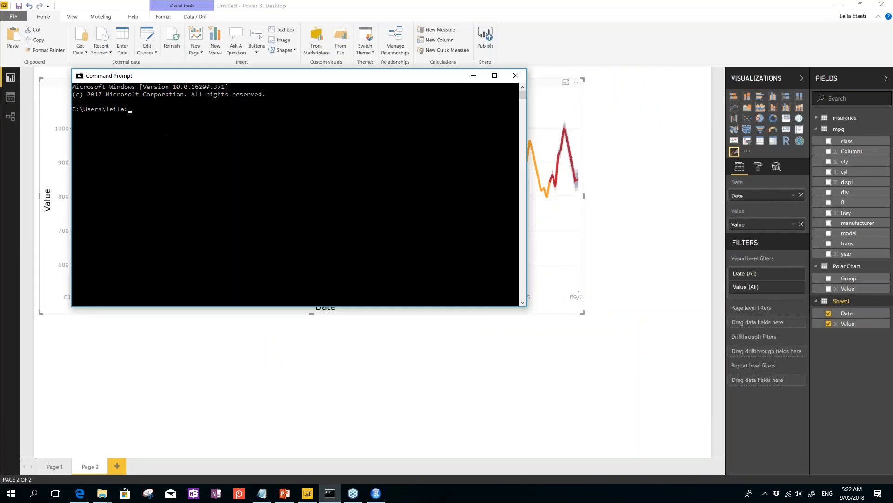
key("alt+Tab")
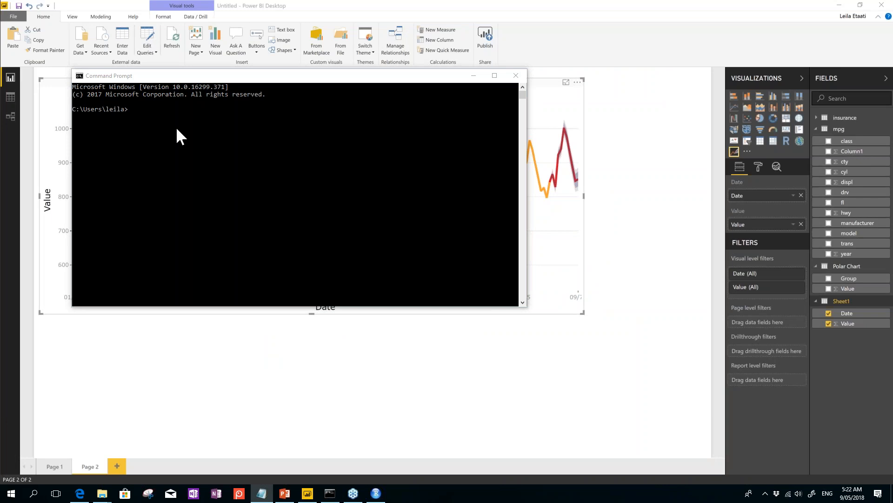
left_click(139, 114)
type("npm install -g powerbi-visuals-tools")
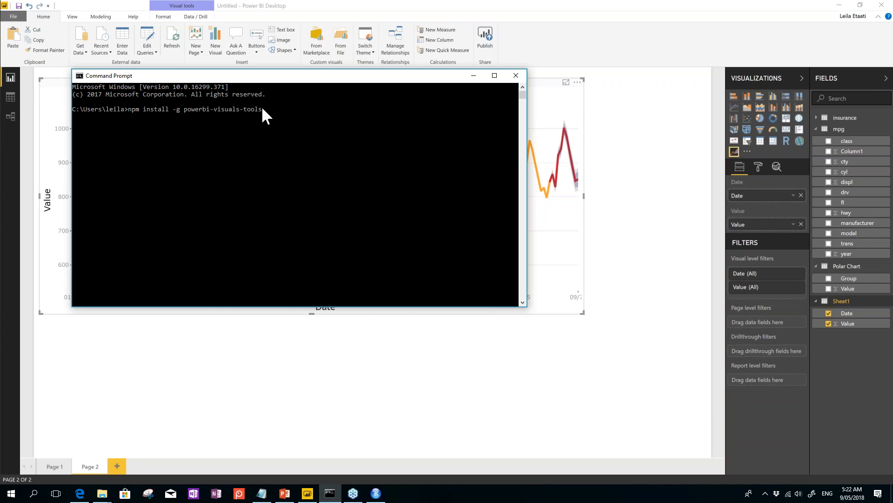
key("Return")
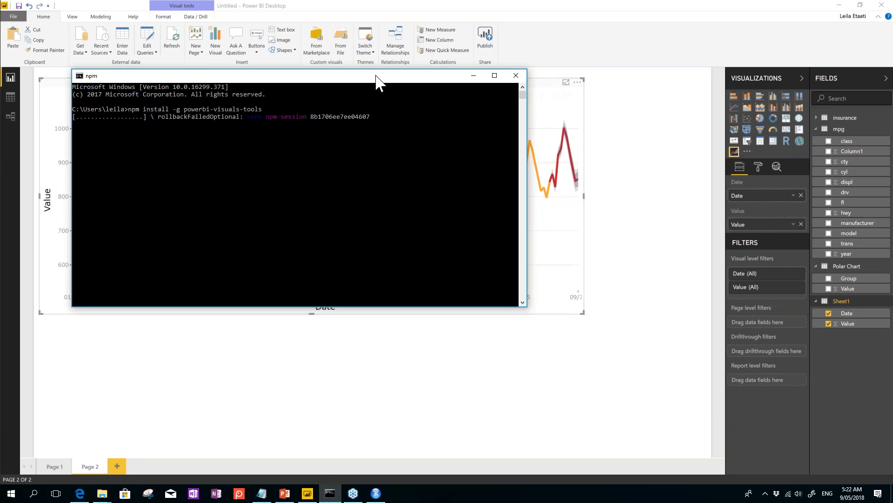
left_click_drag(379, 69, 393, 231)
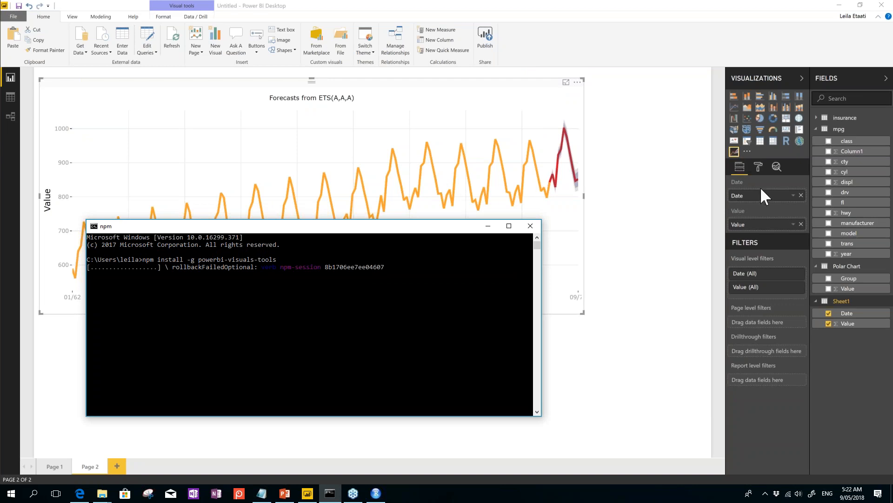
Step: Review the forecast visual's Forecasting format settings, then bring the npm install console back up
left_click(758, 168)
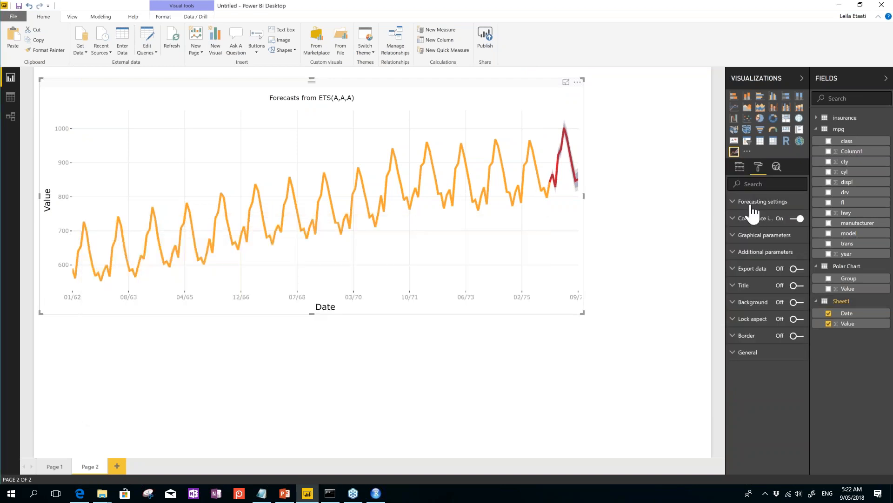
left_click(752, 203)
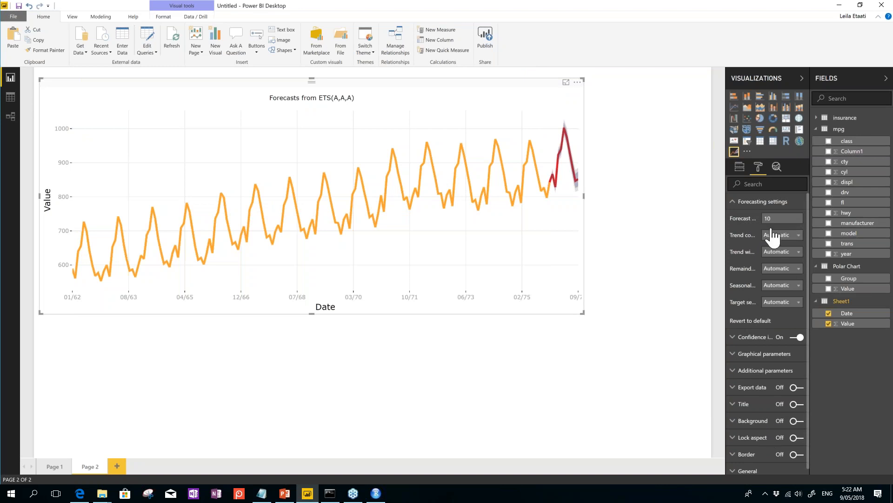
left_click(734, 203)
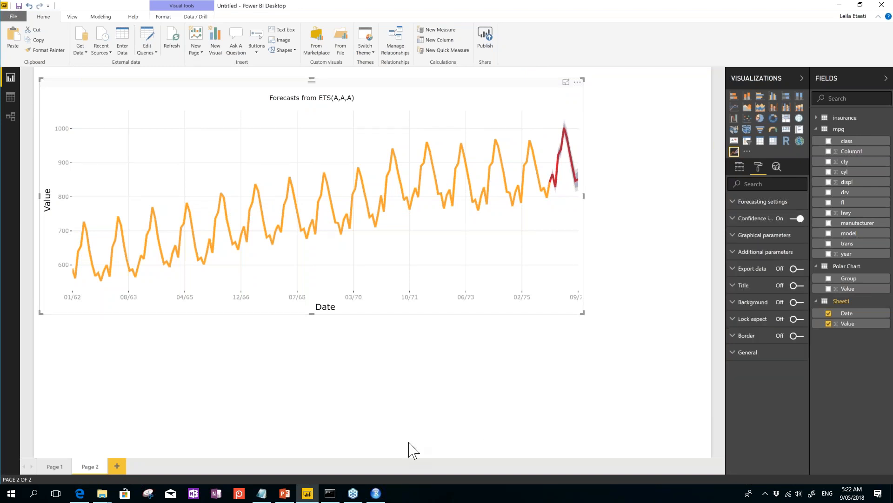
left_click(330, 493)
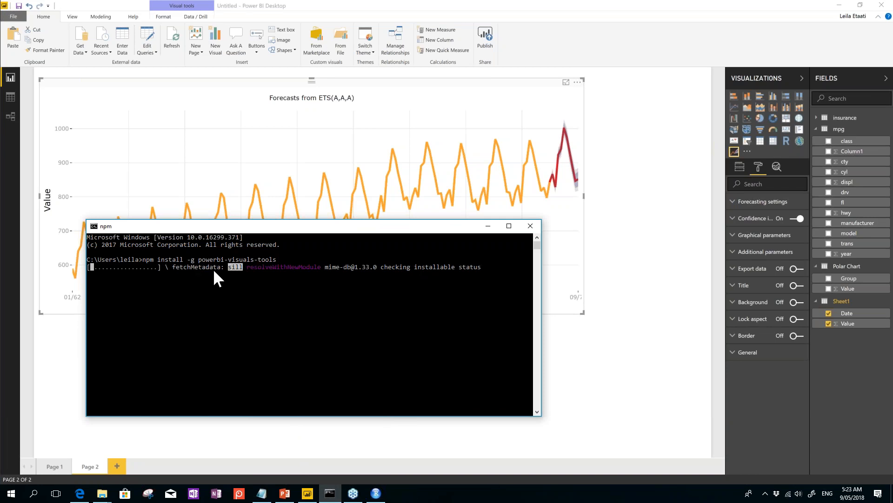
left_click(747, 151)
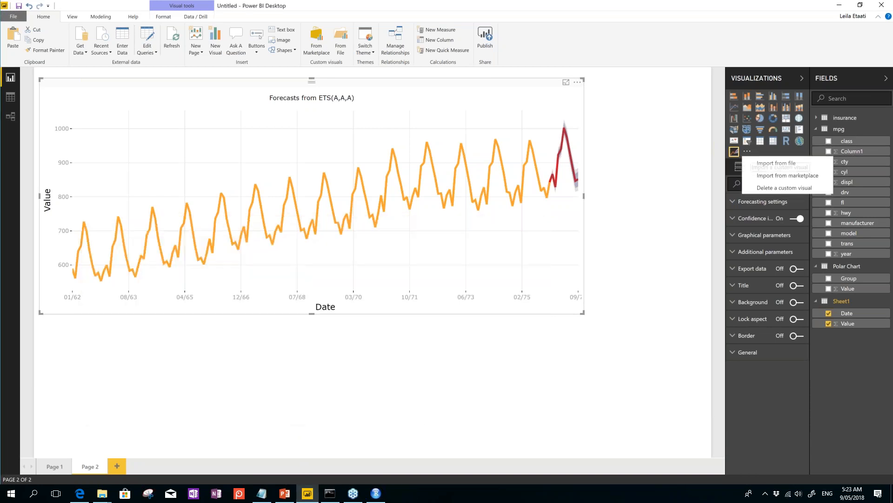
left_click(774, 176)
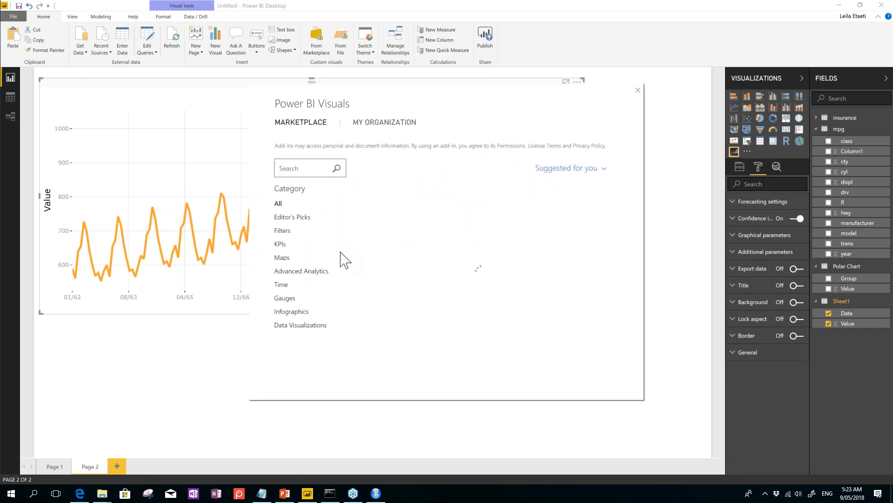
left_click(298, 272)
left_click(283, 257)
left_click(281, 243)
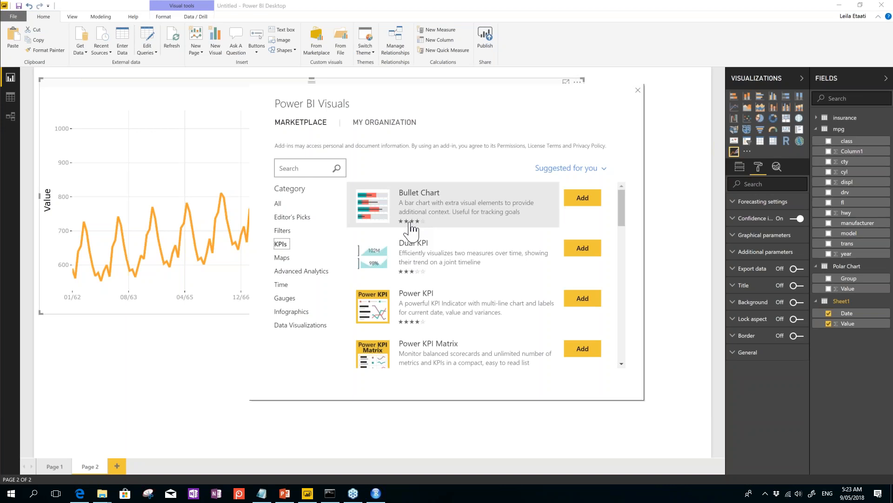
left_click(302, 272)
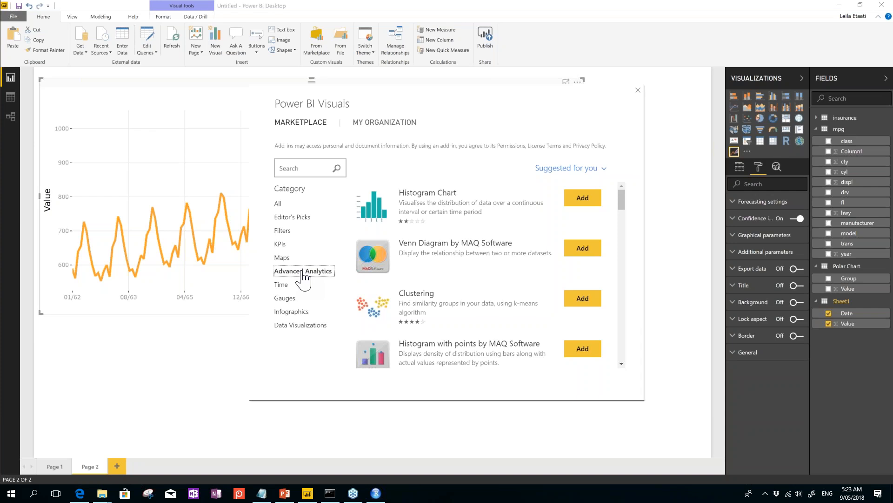
left_click(638, 90)
left_click(330, 493)
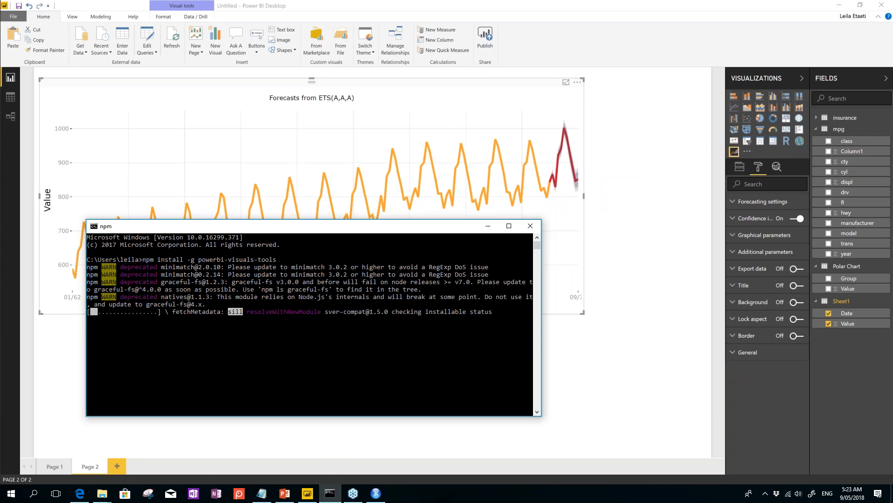
Step: Leave npm installing and return to Power BI's custom visual import options under Visualizations
key("alt+Tab")
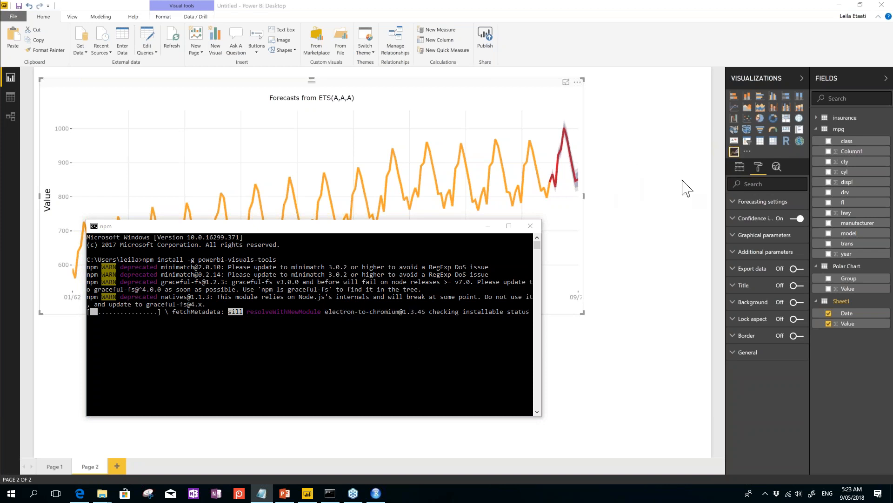
left_click(747, 151)
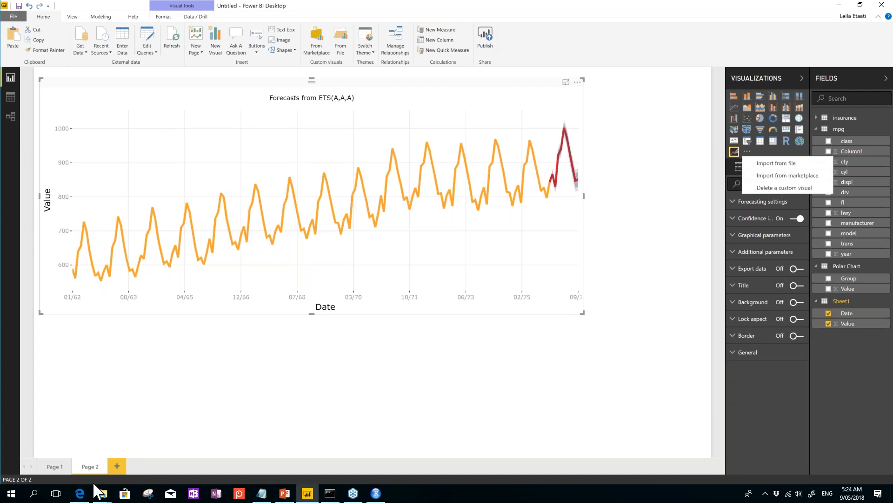
Step: Search Google (google.co.nz) for 'office store power bi' in a new Edge tab
left_click(80, 492)
left_click(225, 8)
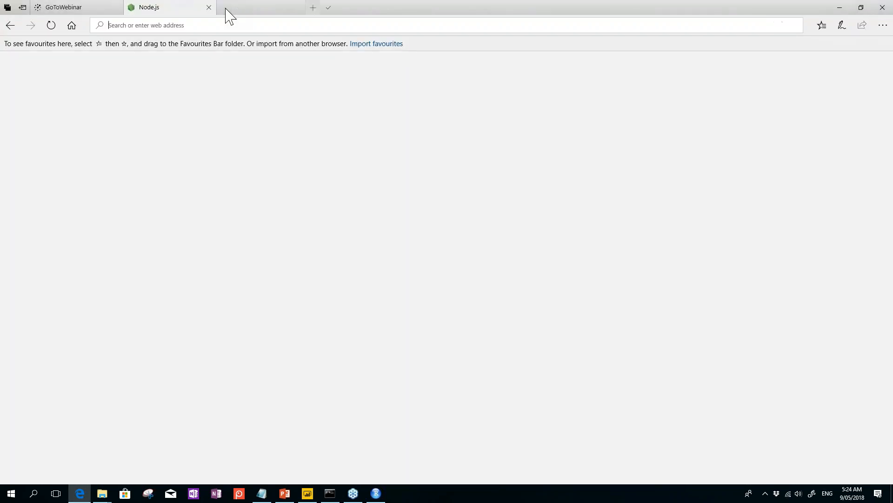
type("google.co.nz/")
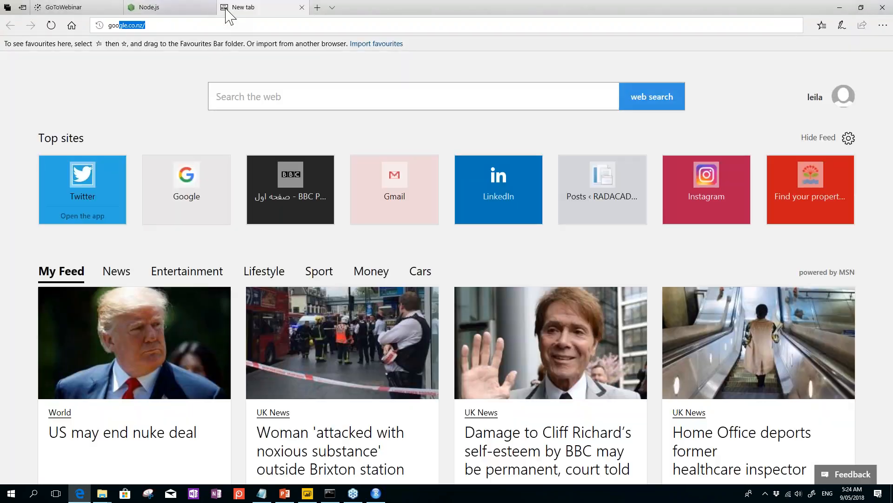
key("Return")
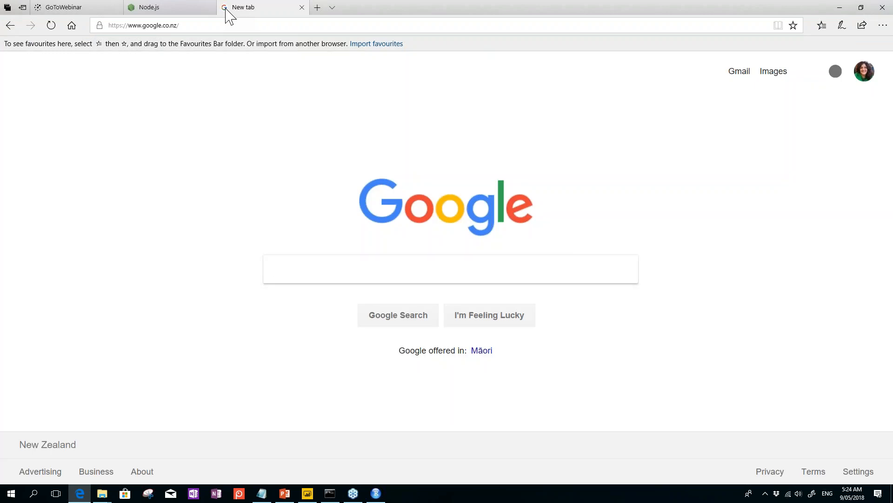
type("office sto")
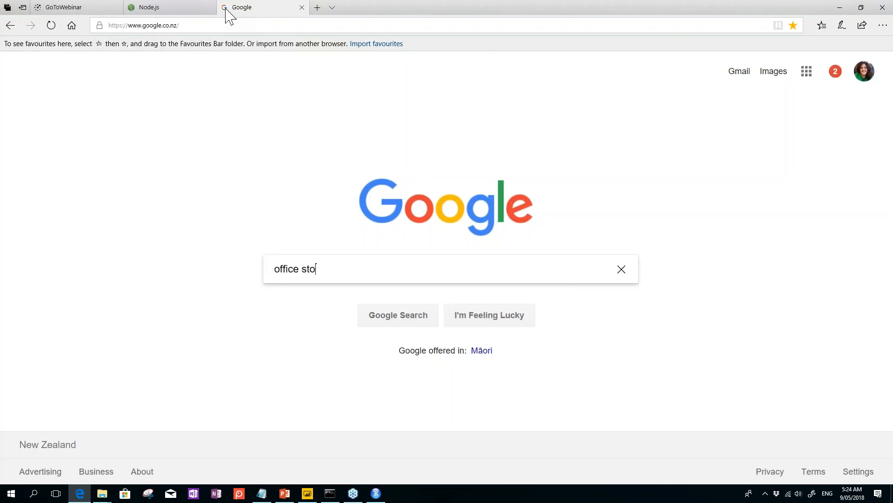
type("re power bi")
key("Return")
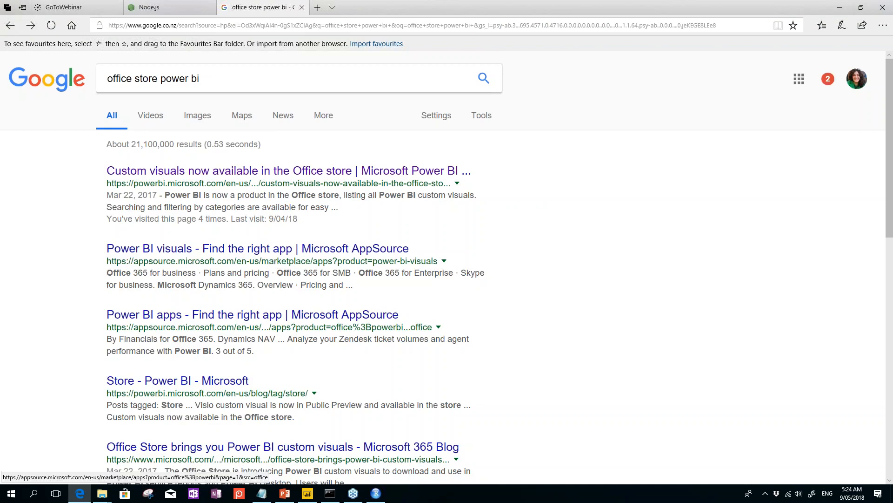
Step: Follow the Power BI blog's Office store link to the AppSource page for KPI Grid by MAQ Software
left_click(214, 173)
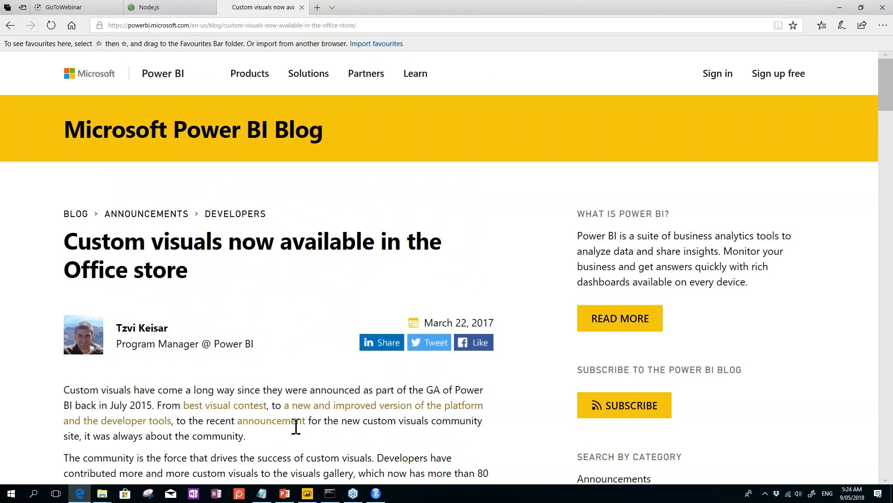
scroll(261, 423, "down", 1)
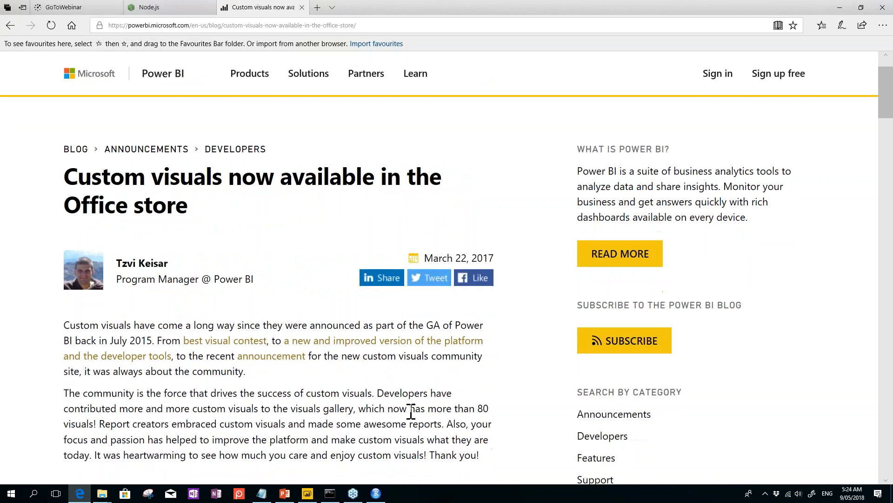
scroll(394, 363, "down", 1)
scroll(233, 423, "down", 1)
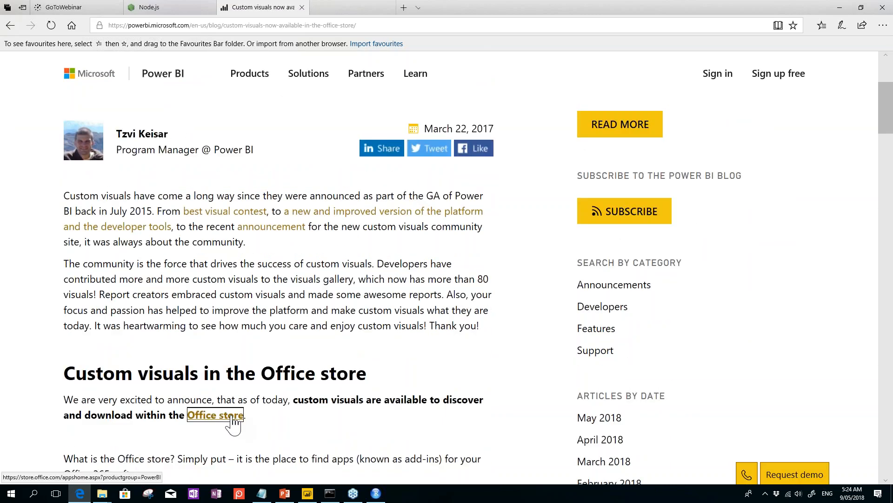
left_click(233, 424)
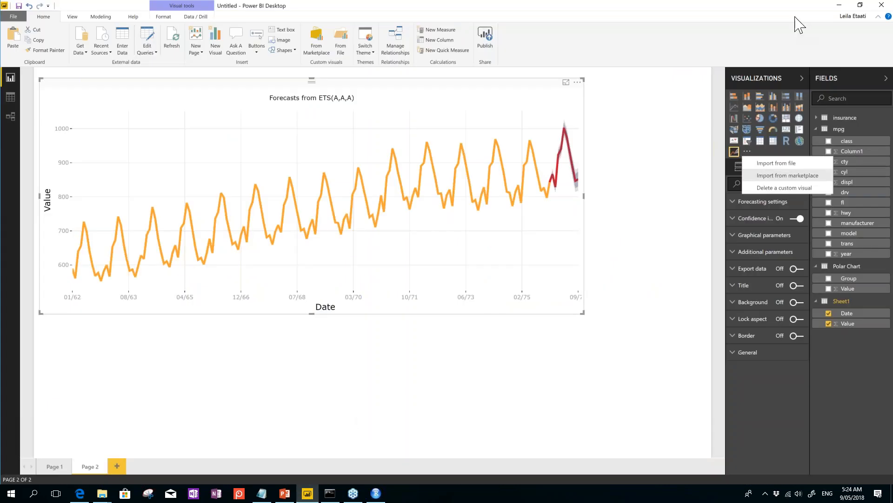
left_click(839, 4)
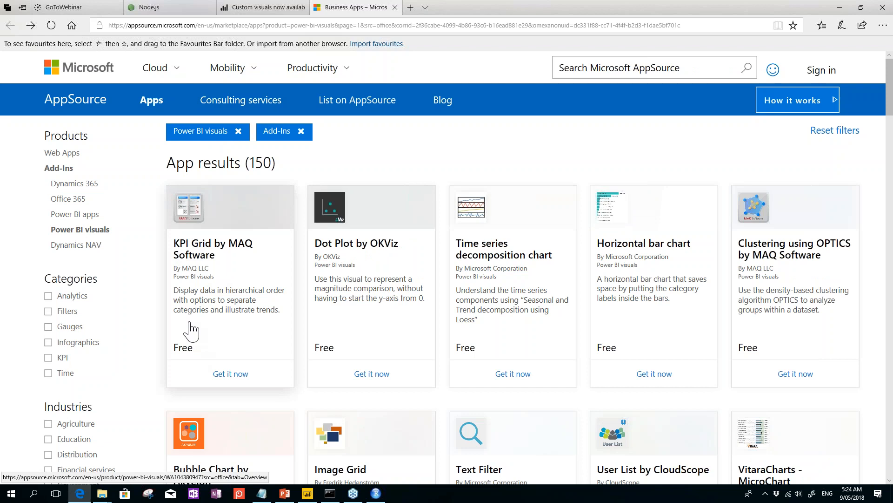
left_click(190, 239)
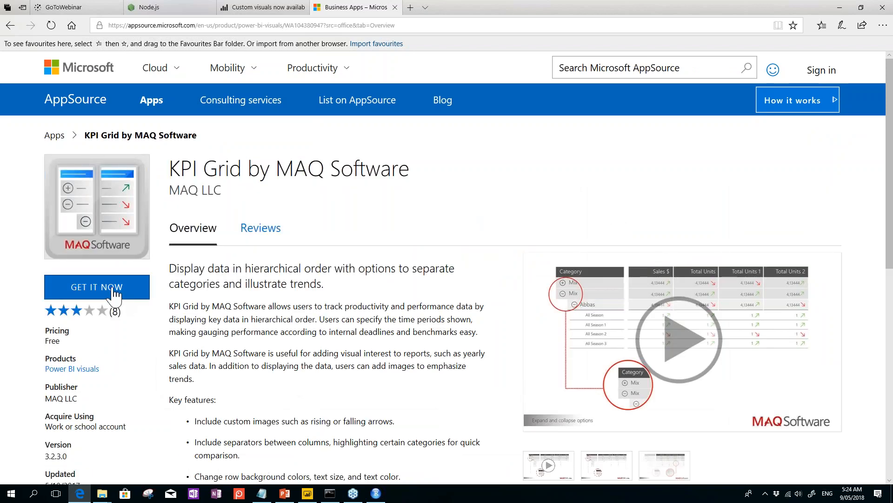
Step: Choose GET IT NOW for KPI Grid and submit the work e-mail address
left_click(115, 293)
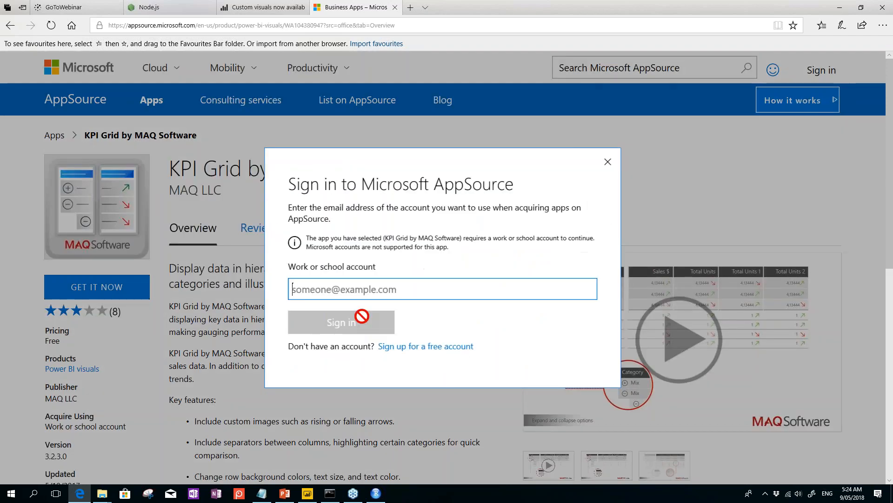
left_click(313, 279)
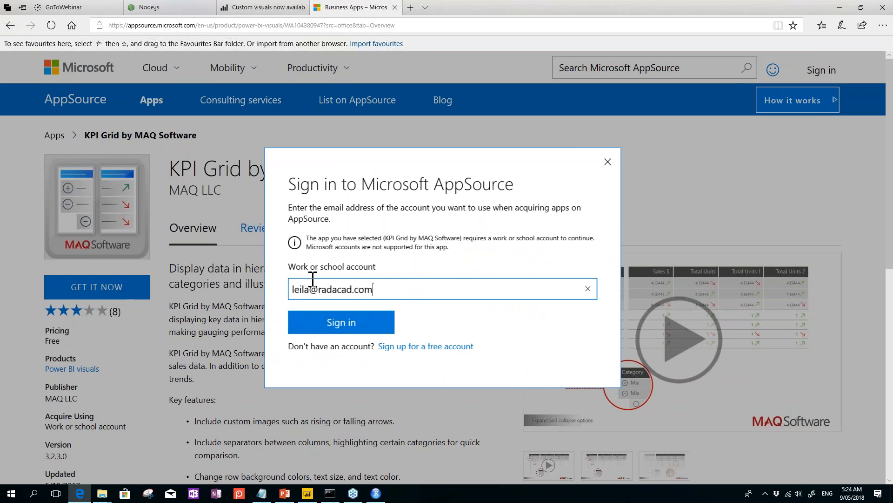
key("Return")
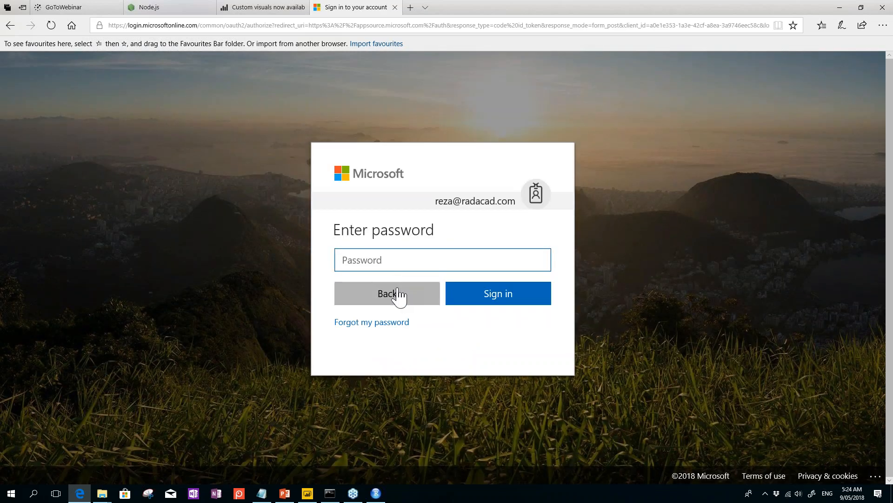
Step: Sign in via Use another account with the work e-mail and password, then request KPI Grid
left_click(399, 295)
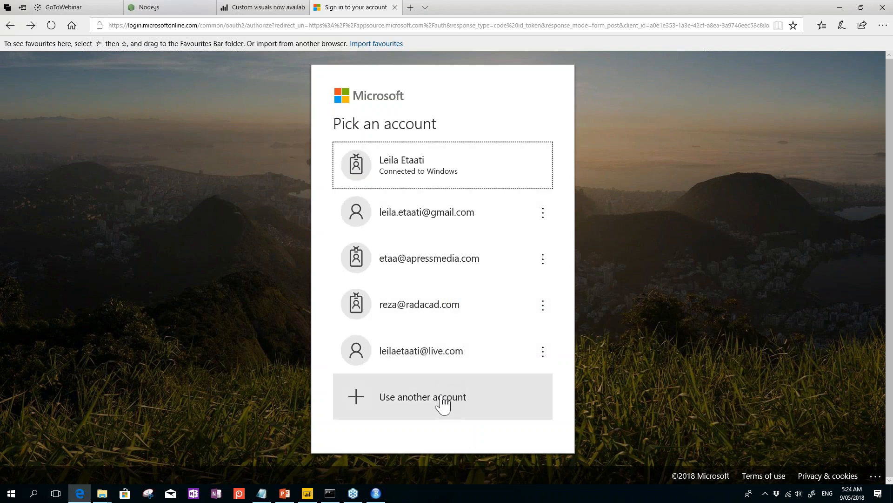
left_click(414, 405)
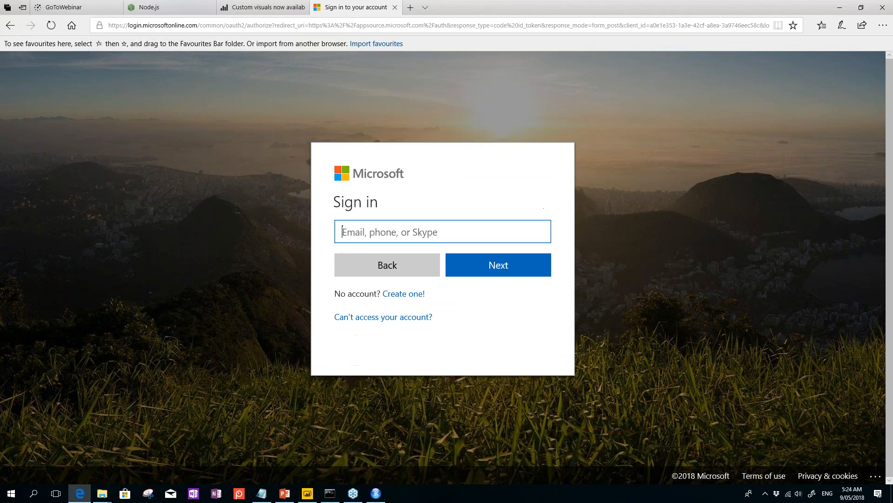
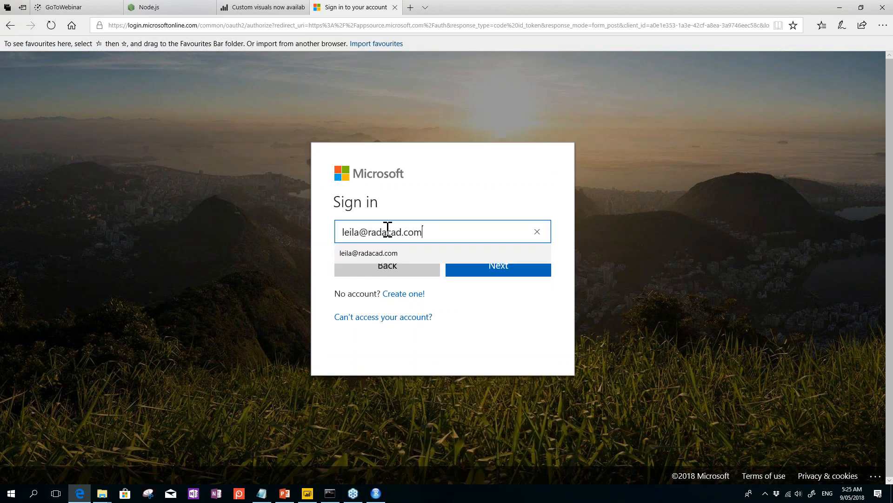
left_click(482, 273)
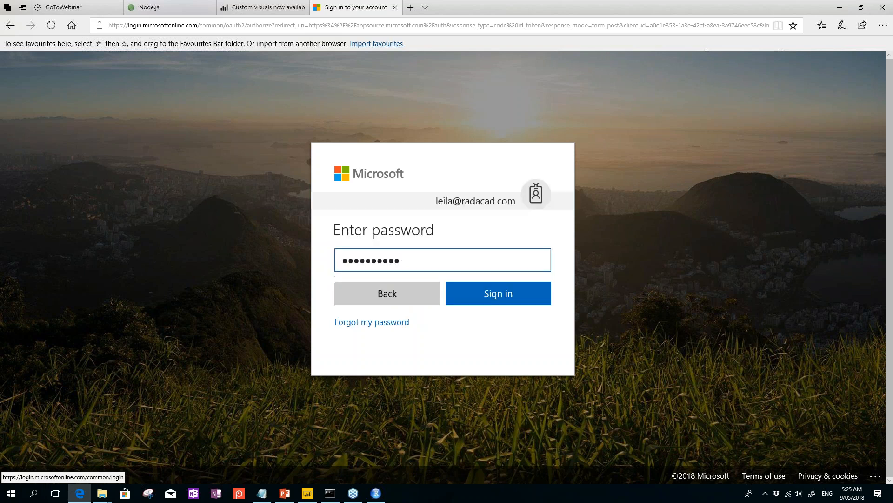
left_click(505, 298)
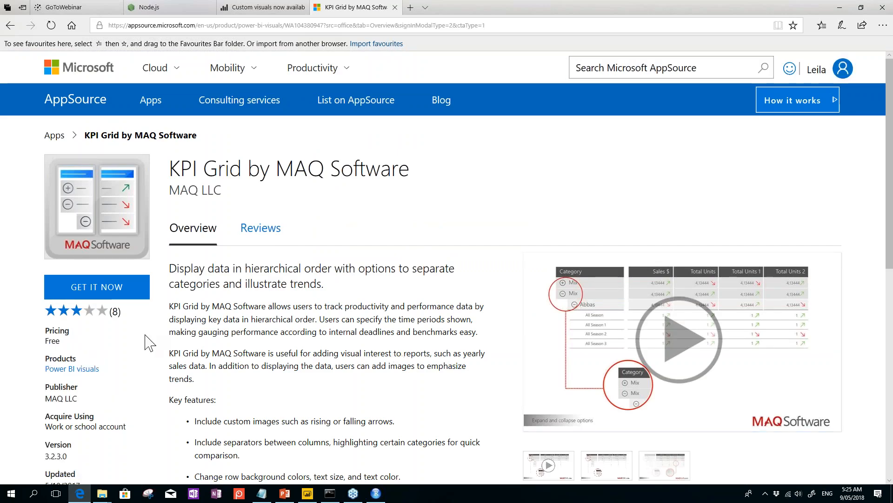
left_click(97, 290)
Step: Download and save KPIGridByMAQSoftware.3.2.3.0.pbiviz (614 KB), then open its containing folder
left_click(550, 341)
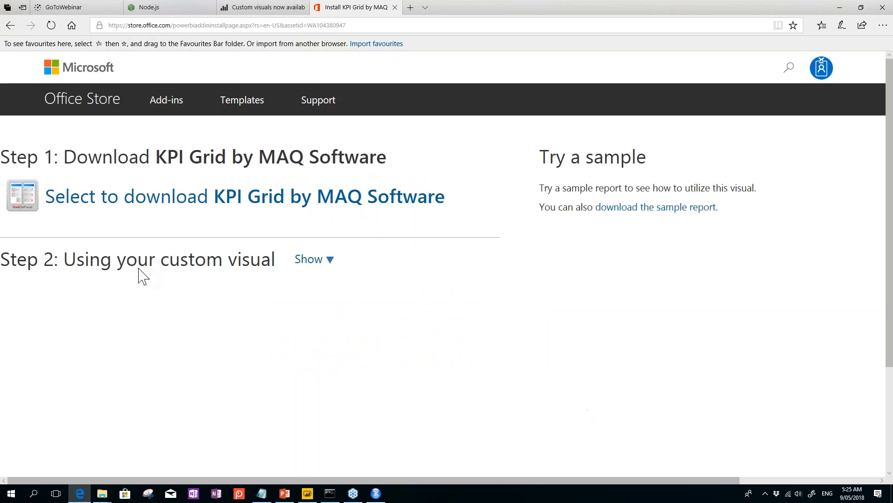
left_click(117, 206)
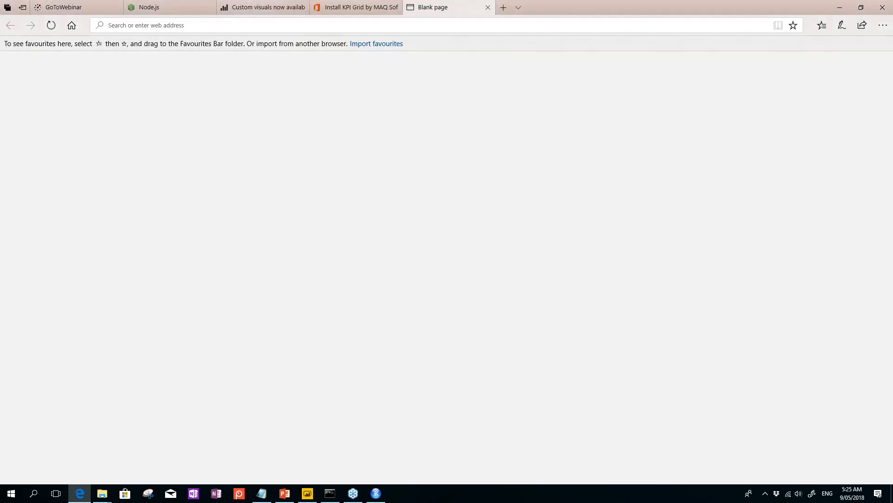
scroll(593, 425, "down", 4)
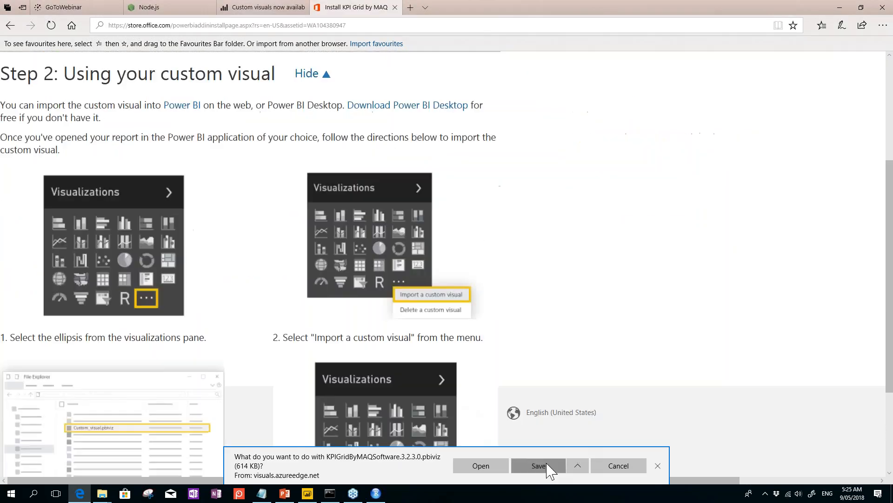
left_click(542, 467)
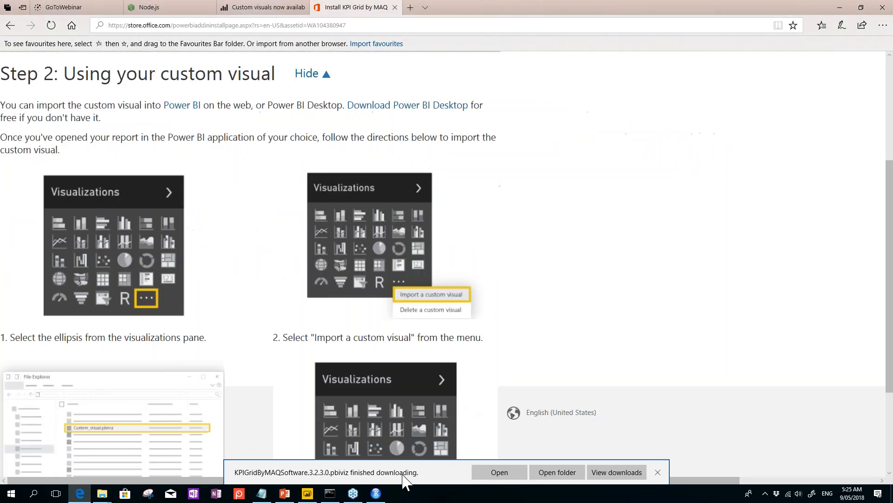
left_click(557, 473)
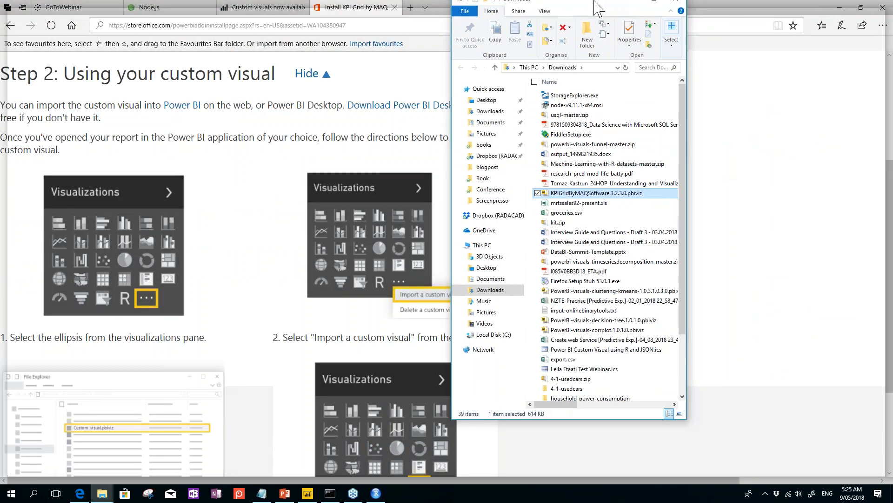
Step: Sort the maximised Downloads folder by type, review the KPIGrid, kmeans and decision-tree .pbiviz files, and minimise it
double_click(598, 6)
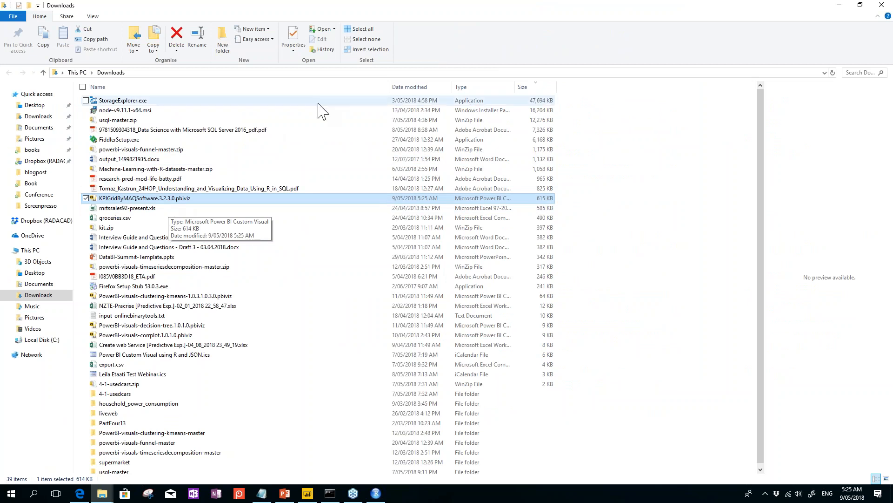
left_click(461, 88)
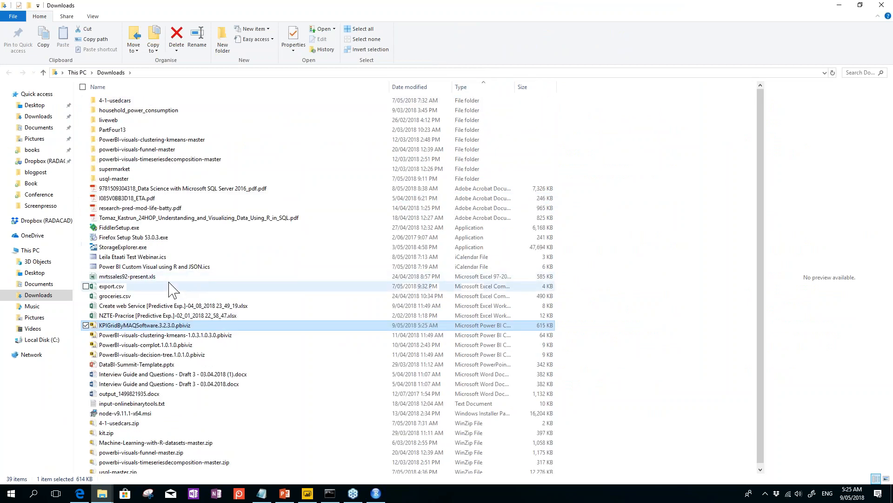
scroll(172, 284, "down", 1)
left_click(184, 321)
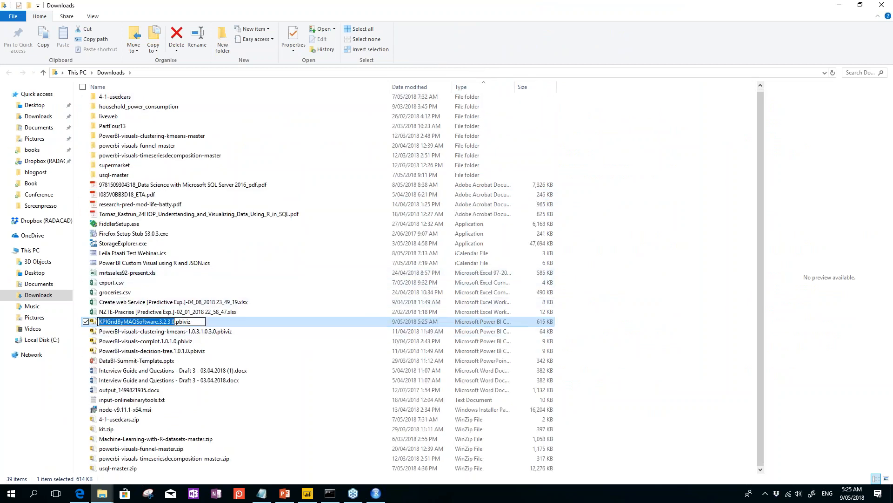
double_click(184, 322)
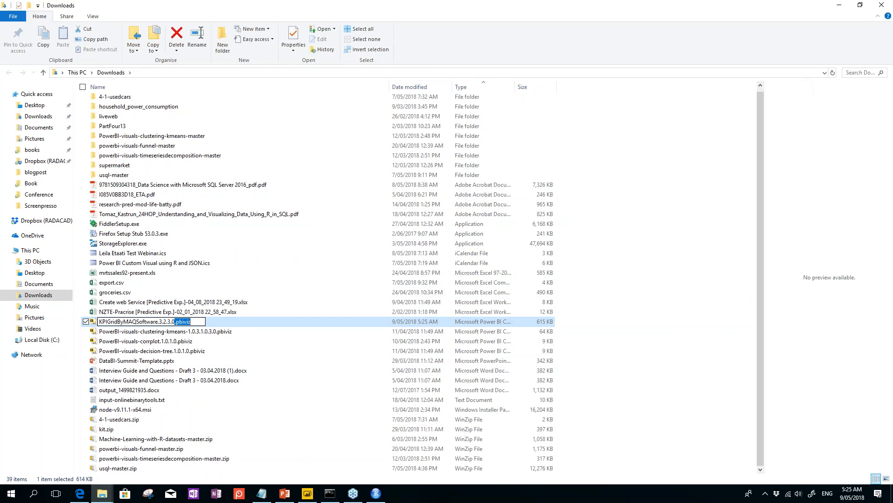
left_click(188, 332)
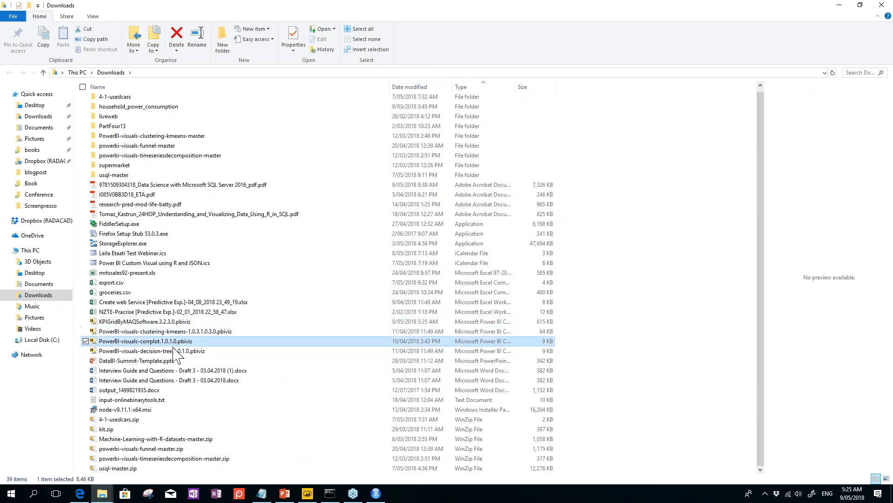
left_click(154, 351)
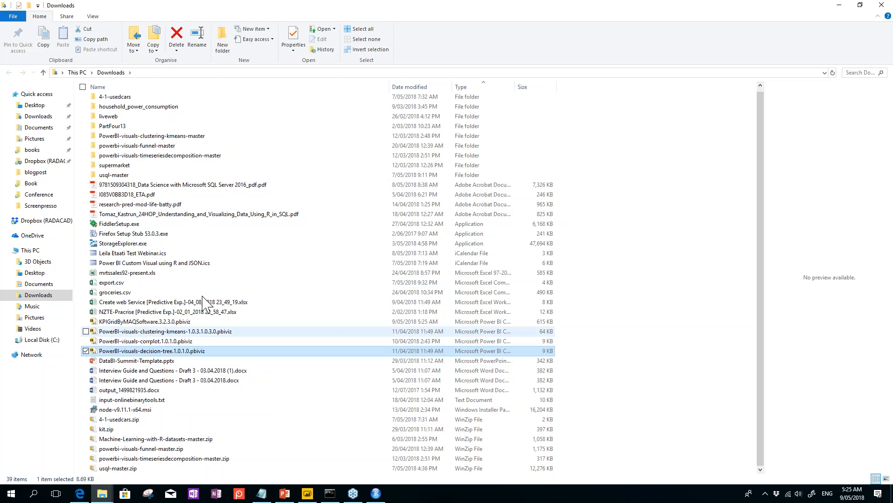
left_click(837, 5)
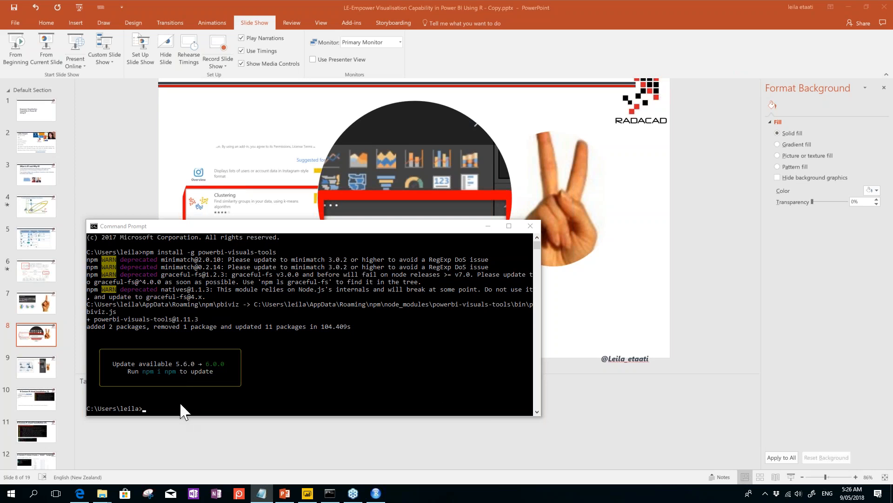
Step: Run pbiviz in Command Prompt to print its usage help listing new, package and --create-cert
left_click(173, 412)
left_click(171, 413)
type("p")
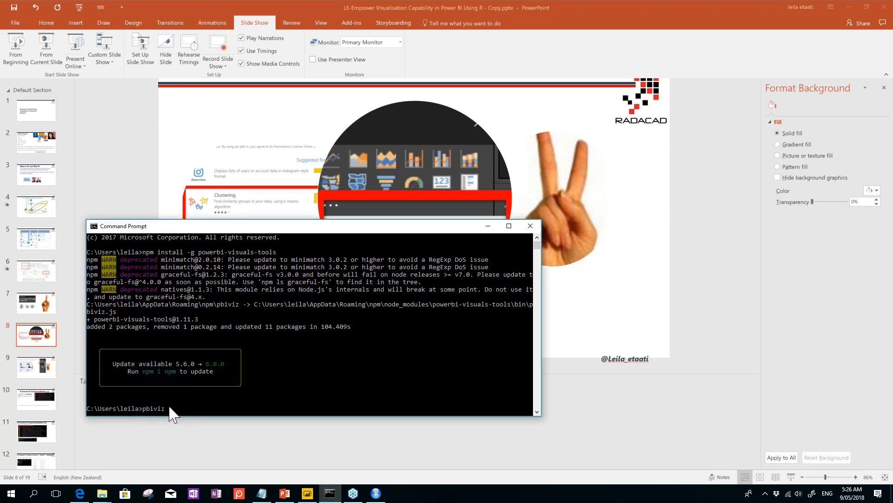
type("biviz")
key("Return")
scroll(172, 403, "up", 11)
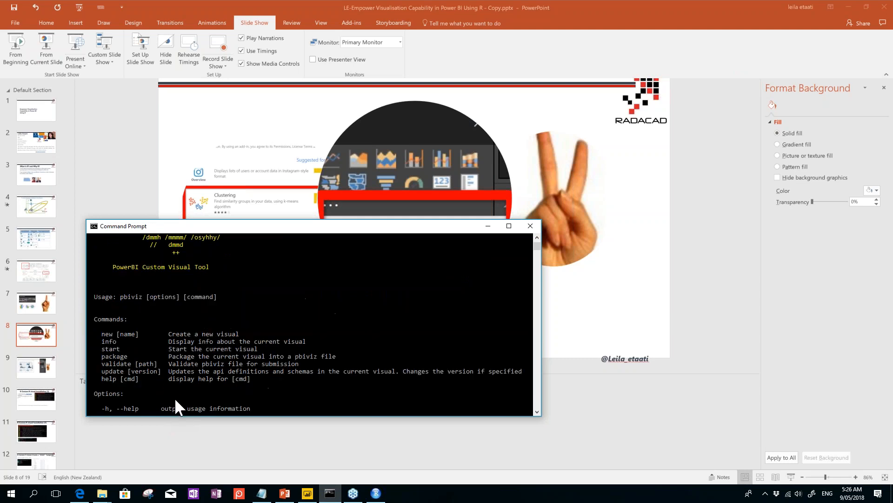
scroll(174, 399, "down", 14)
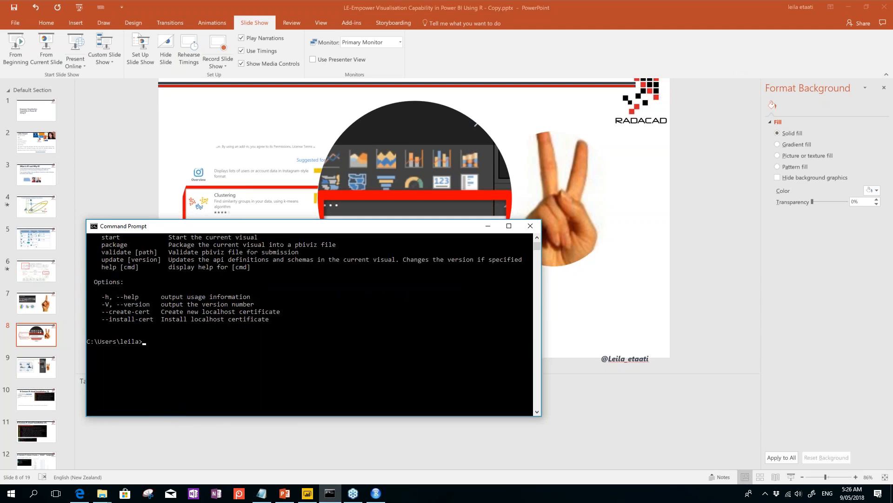
key("alt+Tab")
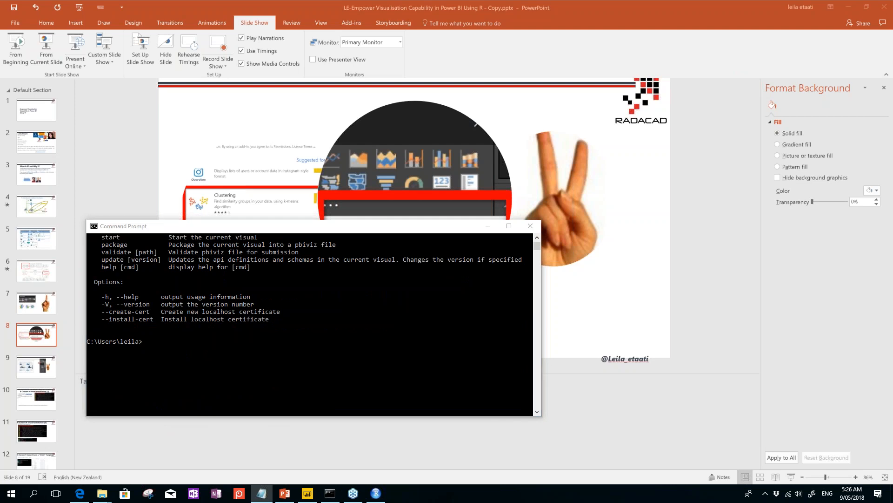
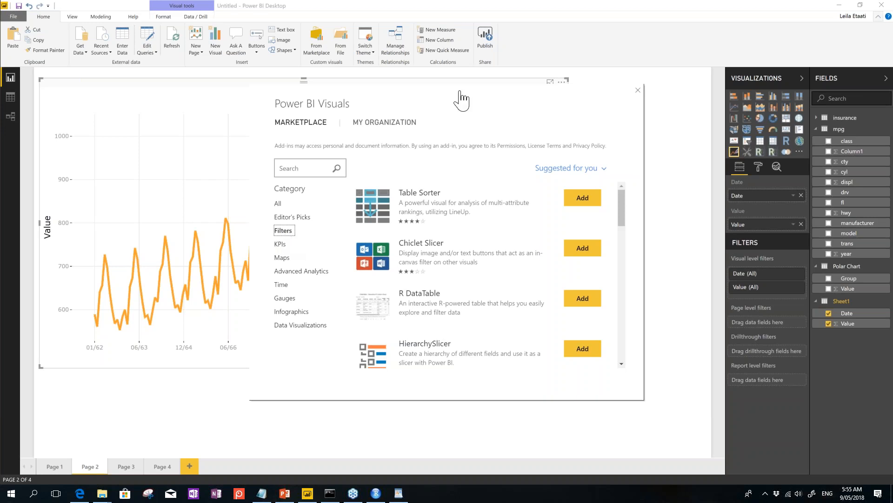
Step: Close the Power BI Visuals marketplace to reveal Page 2's 'Forecasts from ETS(A,A,A)' chart
left_click(638, 90)
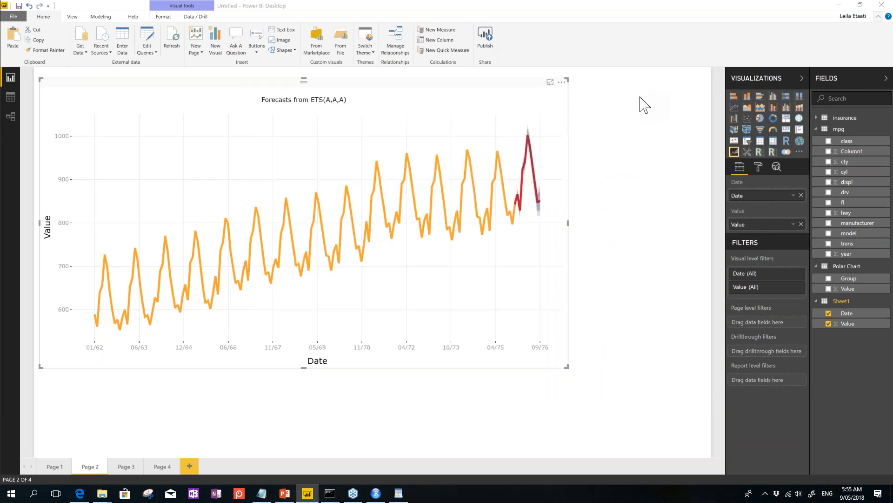
Step: In Edge, go to Google and search for 'radacad rasperipi video'
left_click(85, 495)
left_click(524, 23)
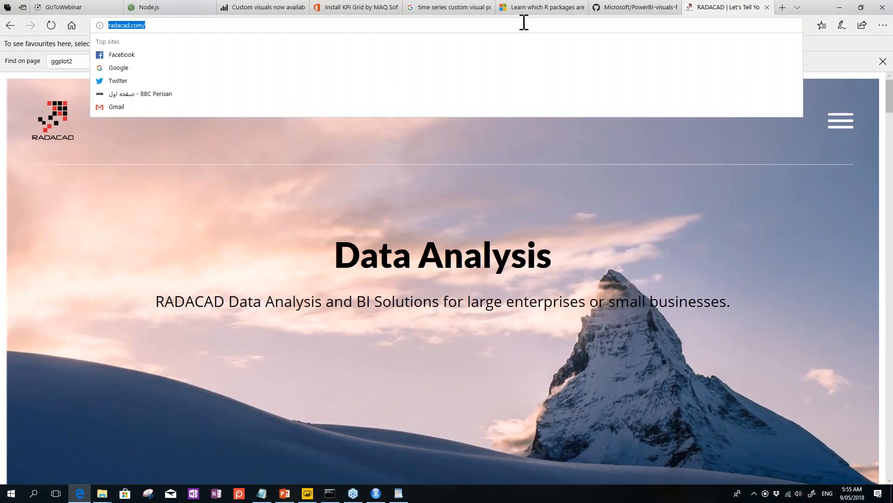
type("you")
key("BackSpace")
key("BackSpace")
key("BackSpace")
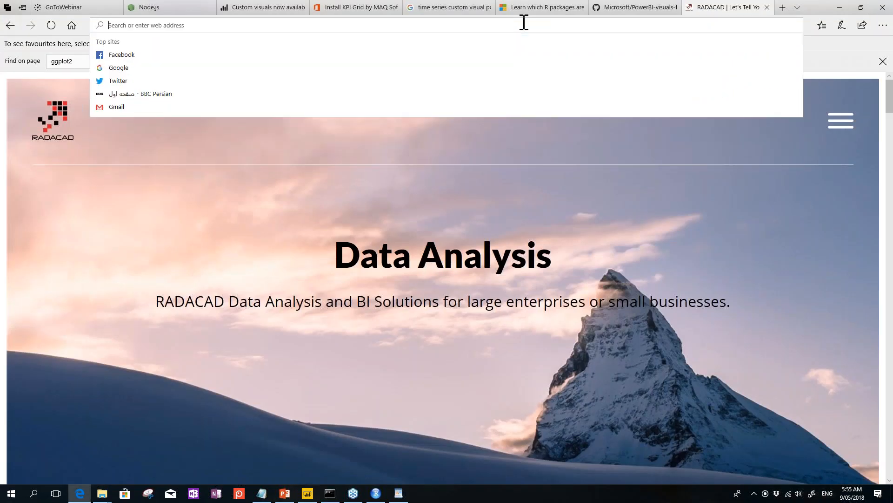
type("google.co.nz/")
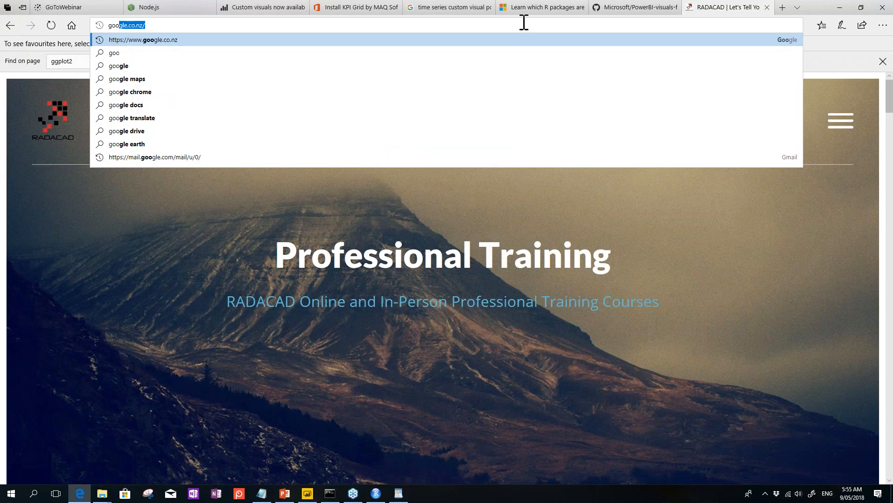
key("Return")
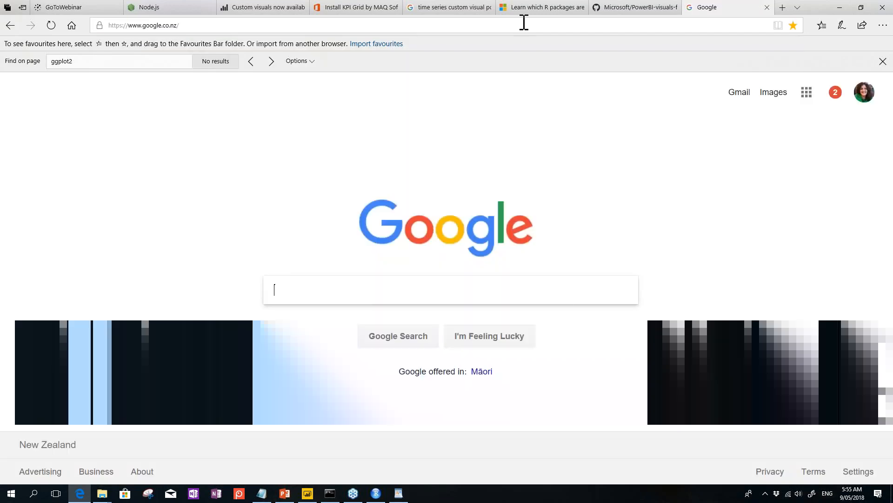
type("radacad rasperipi video")
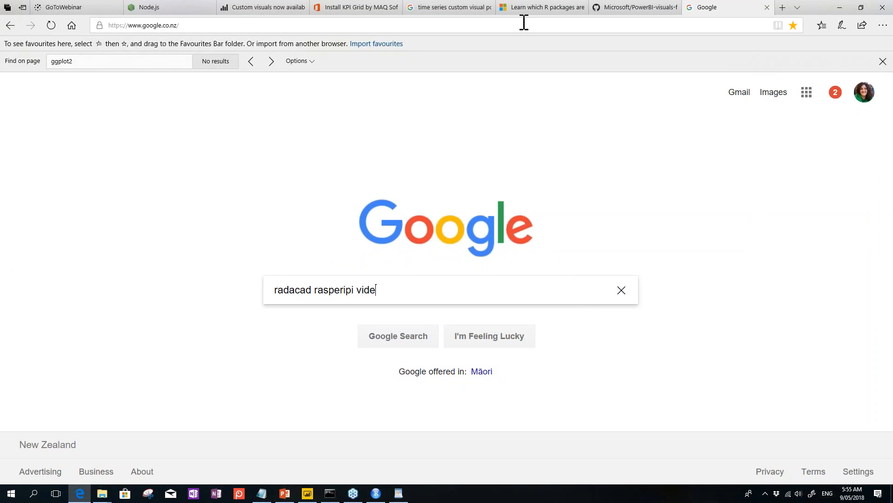
key("Return")
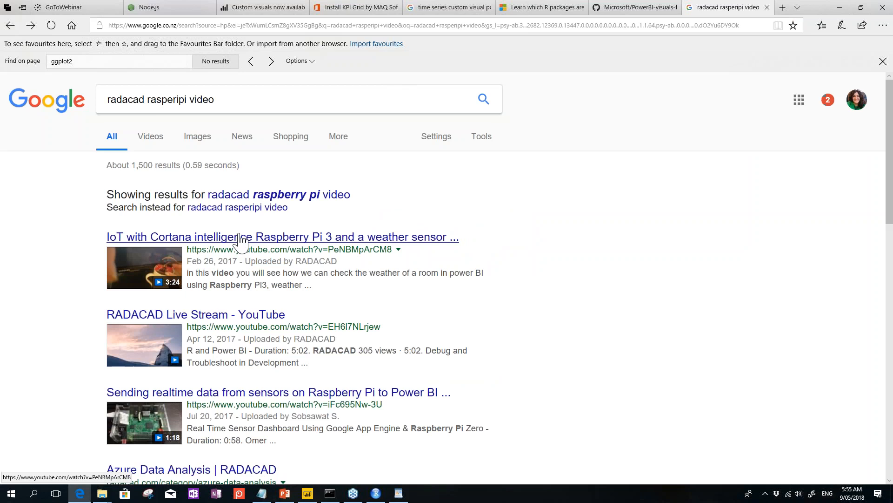
Step: Watch part of the RADACAD Raspberry Pi IoT YouTube video muted, then return to Power BI
left_click(241, 237)
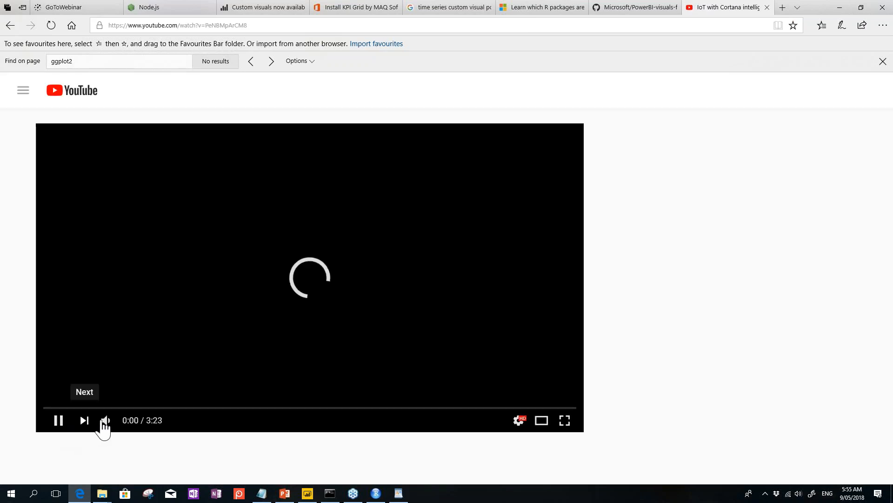
left_click(106, 421)
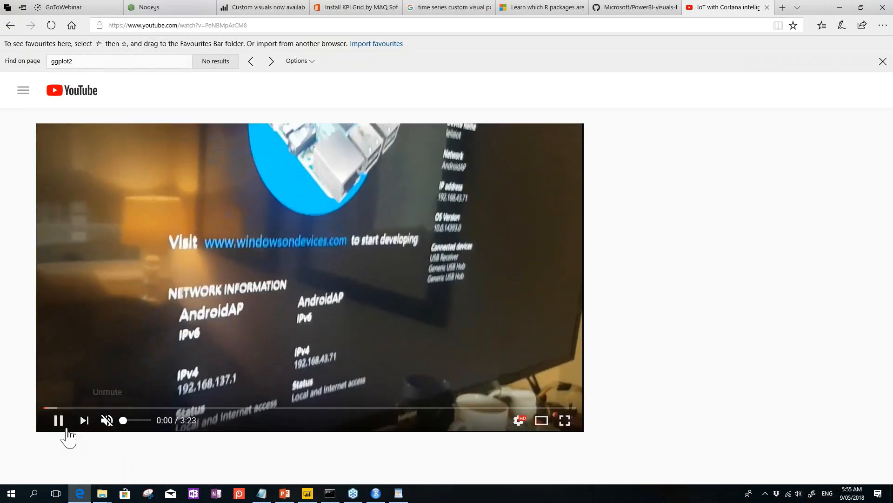
left_click_drag(44, 408, 397, 410)
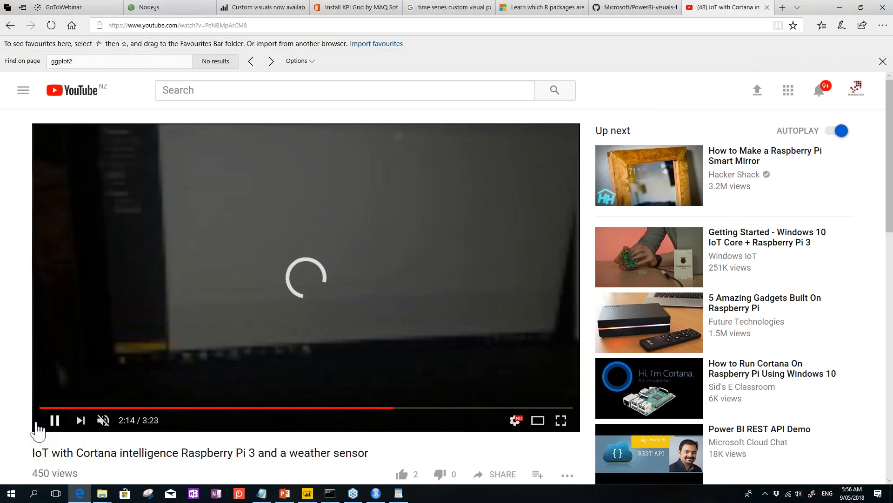
left_click(53, 419)
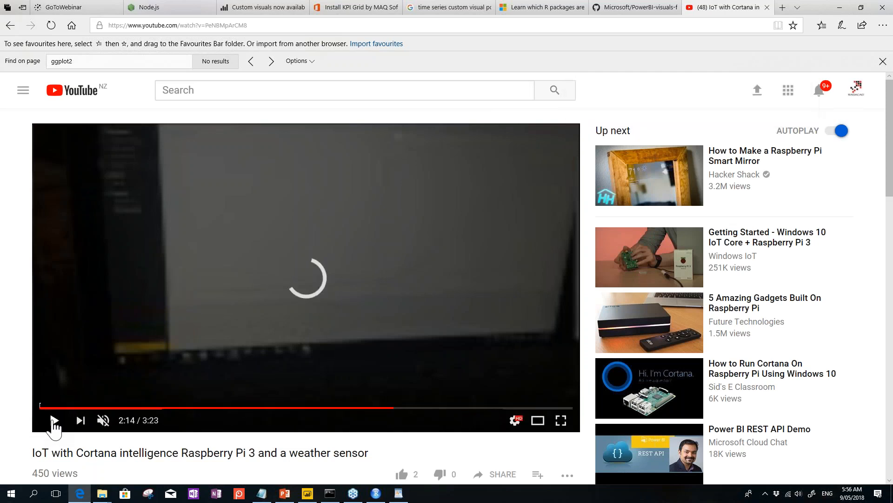
left_click(309, 493)
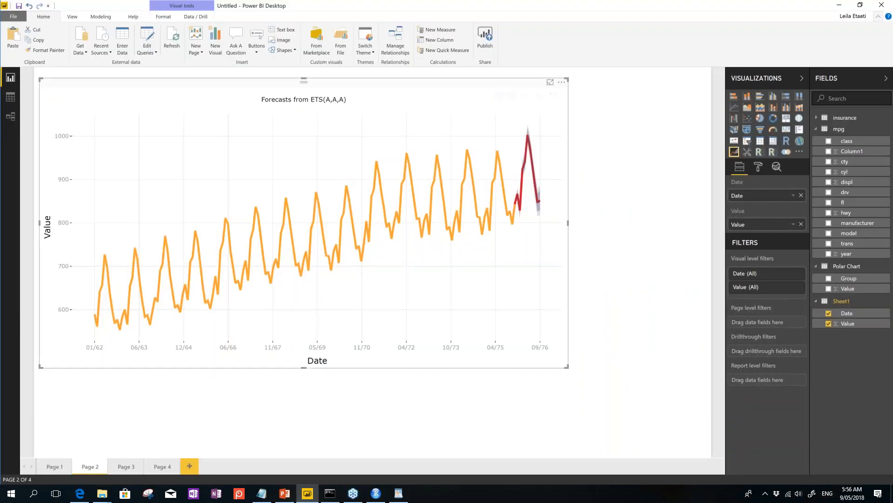
Step: Add a funnel visual with fl as the groups and cyl as the values
left_click(700, 147)
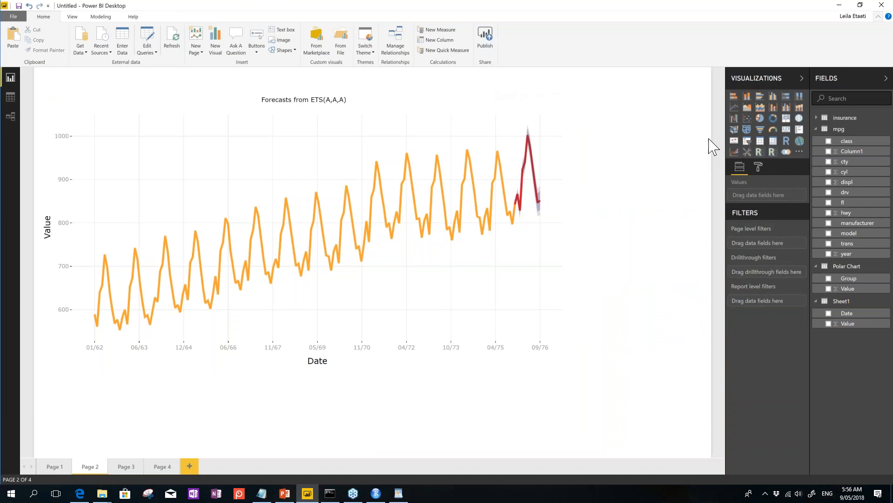
left_click(760, 130)
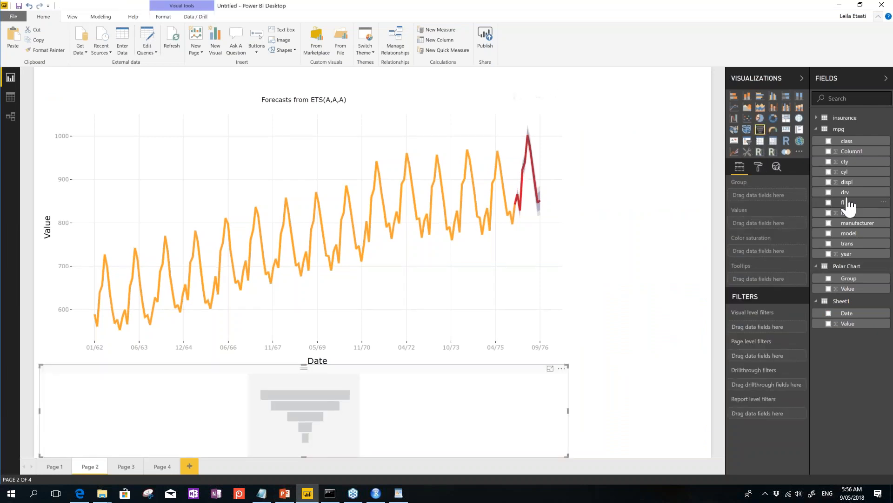
left_click_drag(844, 182, 845, 200)
left_click(829, 233)
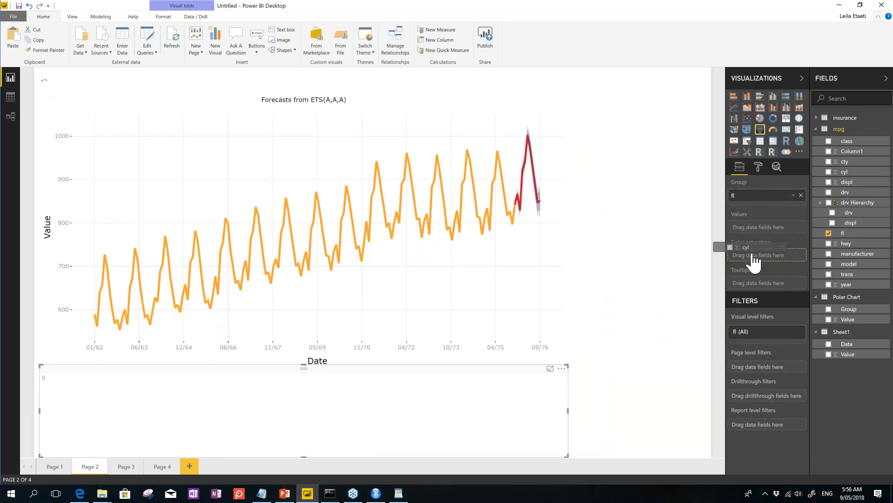
left_click_drag(845, 172, 759, 227)
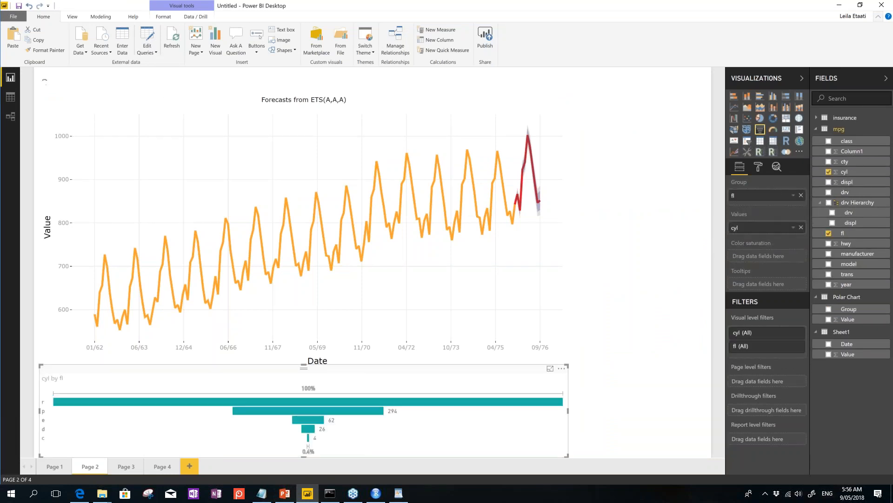
Step: Highlight the funnel's r bar, then remove the funnel from the page
left_click(408, 403)
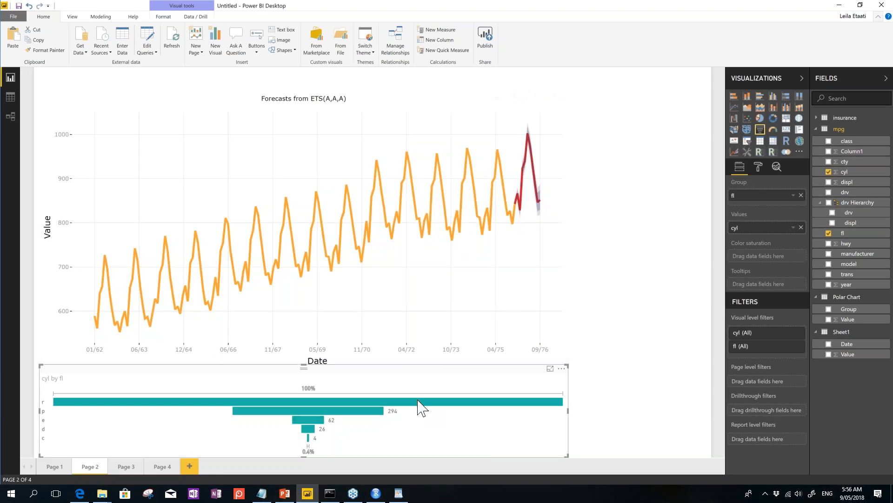
left_click(562, 368)
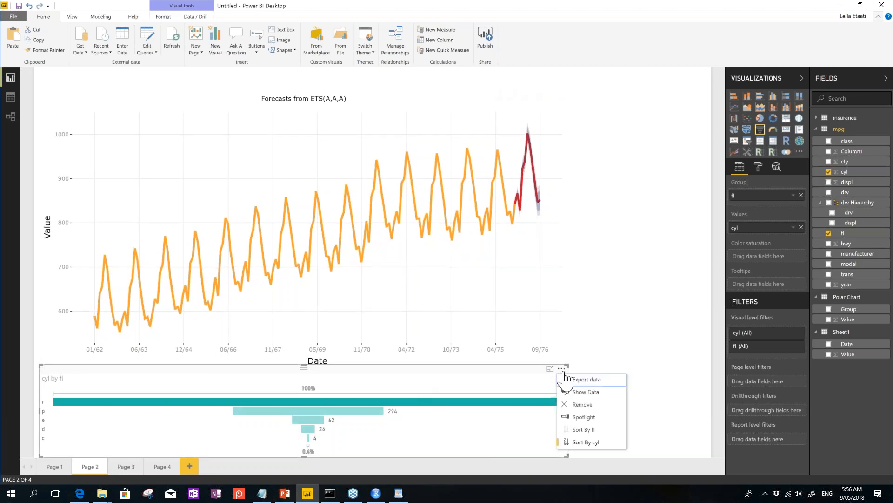
left_click(583, 404)
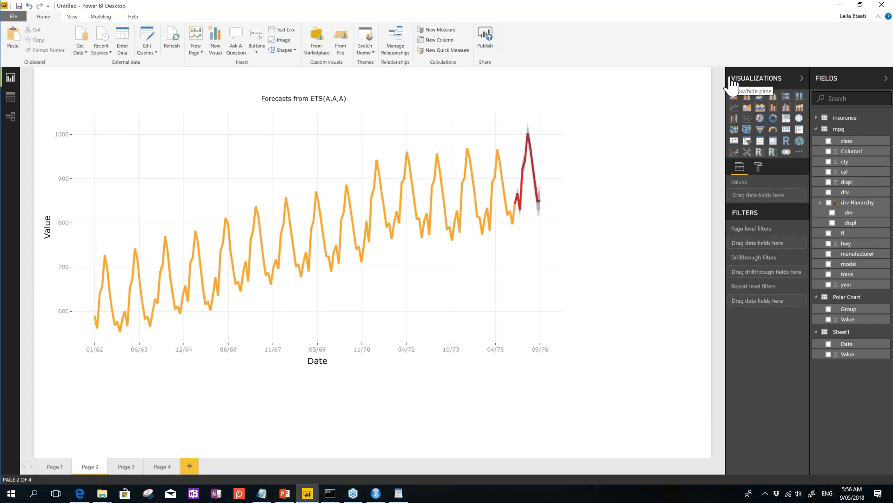
Step: Select the ETS forecast chart and choose Edit Queries from the Home ribbon dropdown
left_click(353, 493)
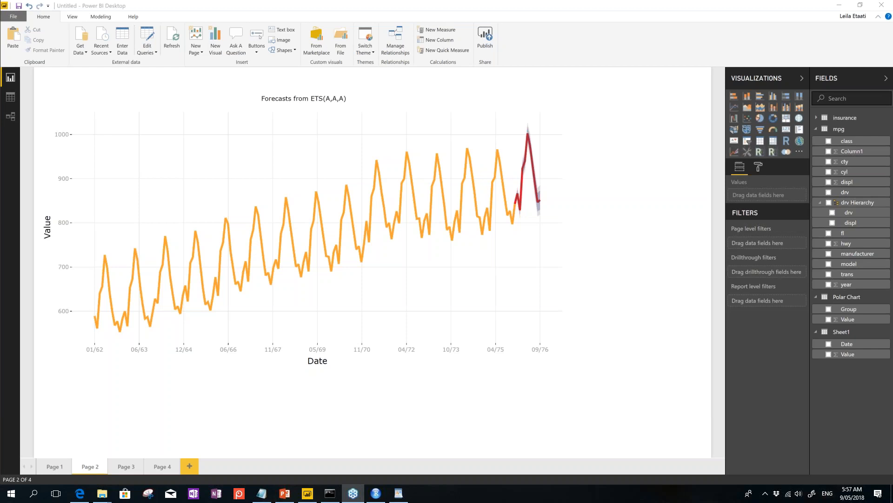
mouse_move(500, 176)
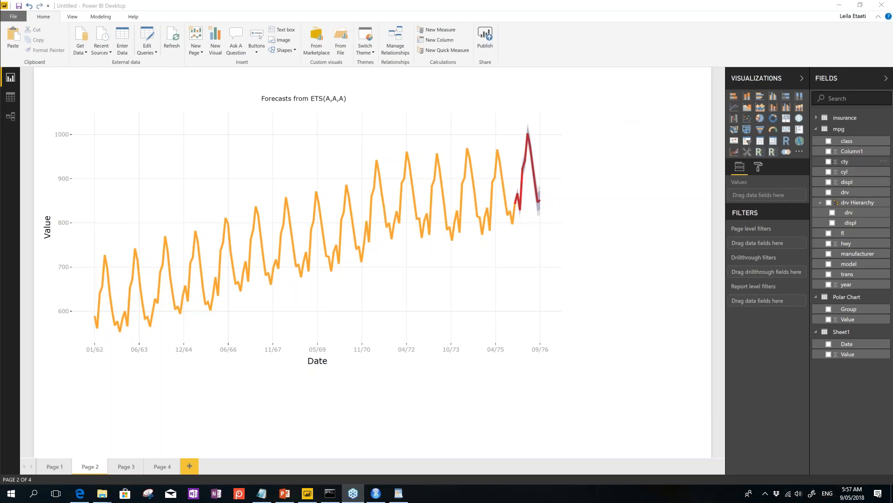
left_click(514, 86)
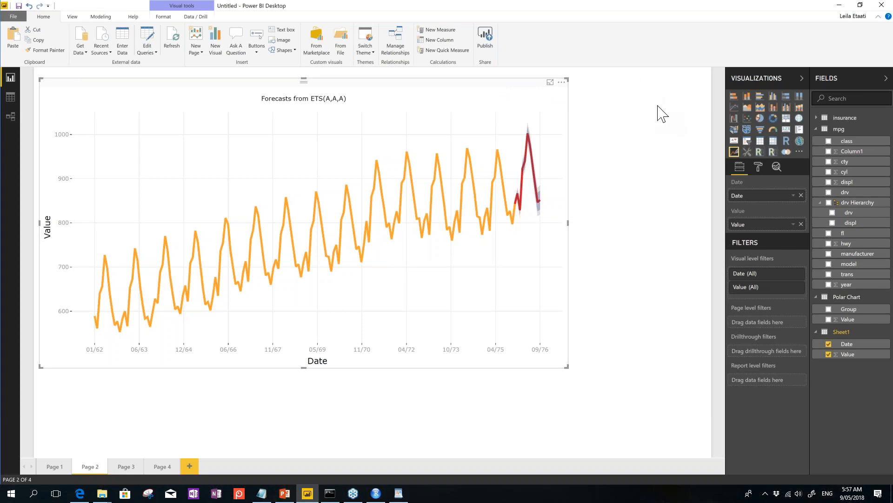
left_click(153, 50)
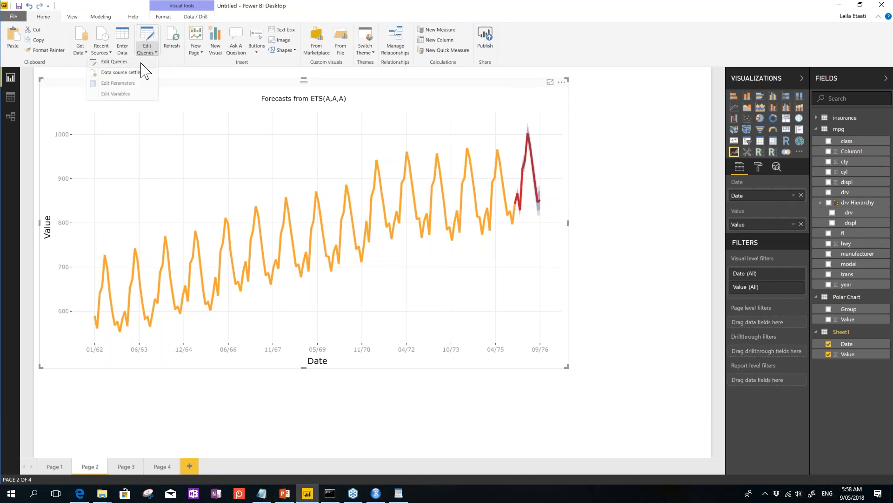
left_click(141, 63)
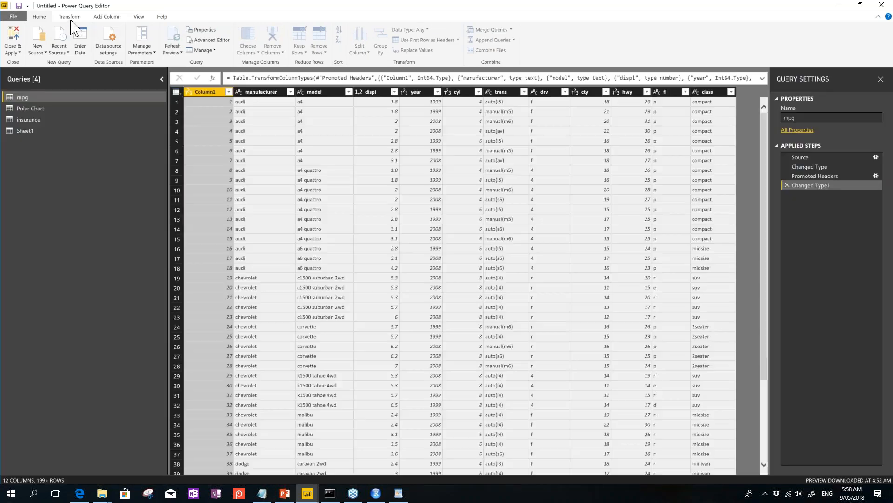
Step: View the Transform tab for the mpg query, then switch to the PowerPoint presentation
left_click(69, 16)
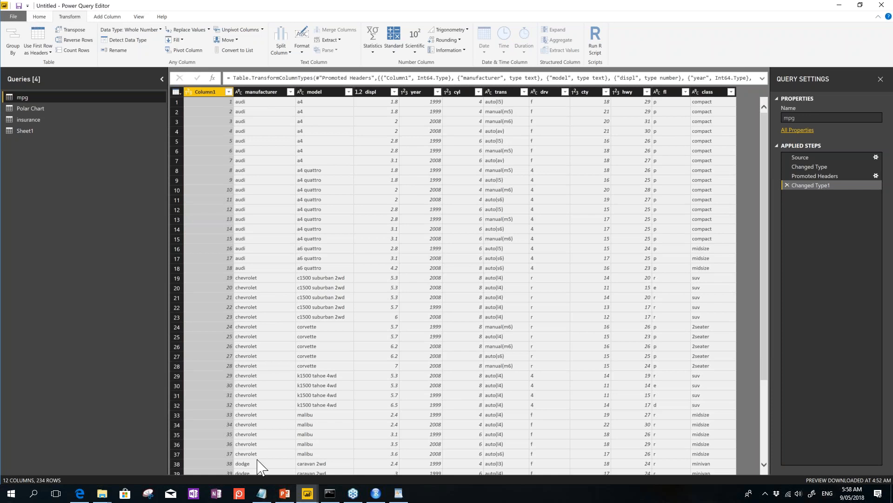
left_click(284, 493)
Step: On slide 18 'Resources', set the contact details text to 24 pt and widen its box leftward
left_click(37, 430)
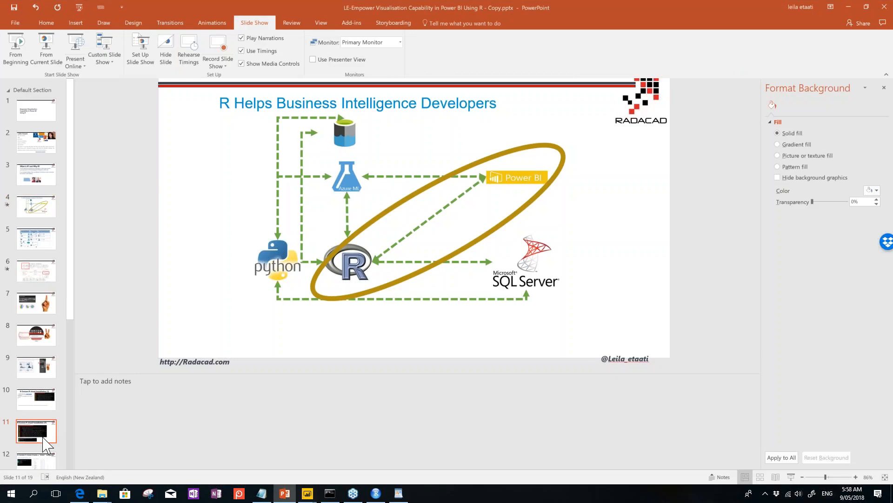
scroll(42, 425, "down", 3)
left_click(39, 418)
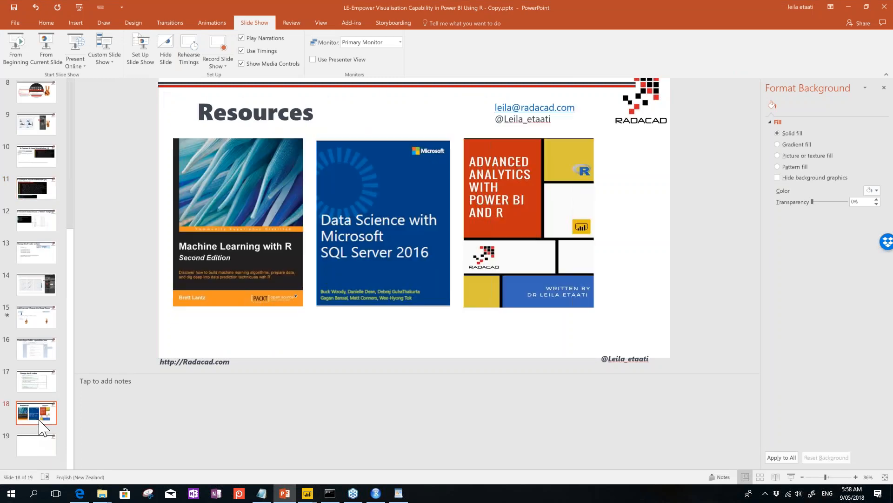
left_click(563, 119)
left_click_drag(492, 110, 553, 122)
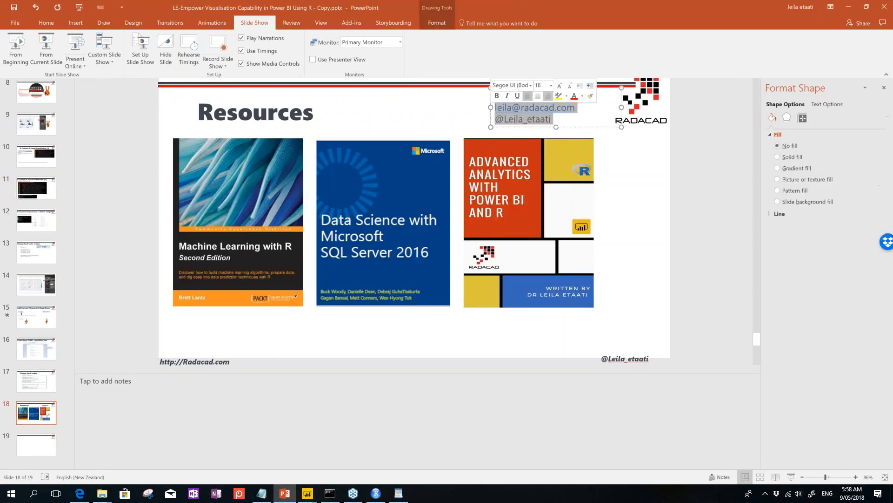
left_click(559, 86)
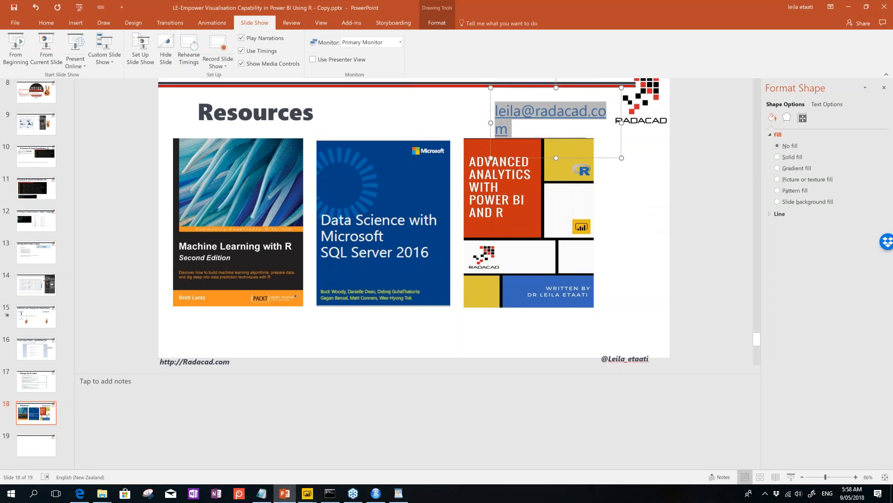
left_click_drag(490, 112, 357, 113)
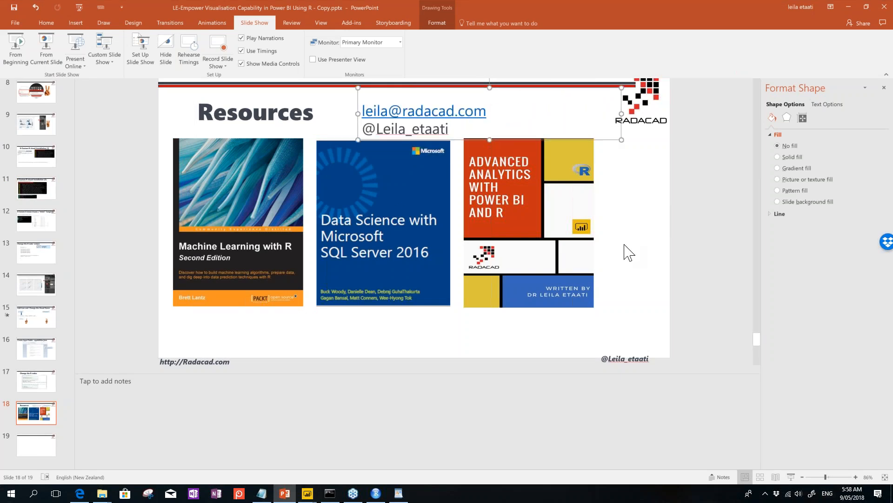
left_click(625, 247)
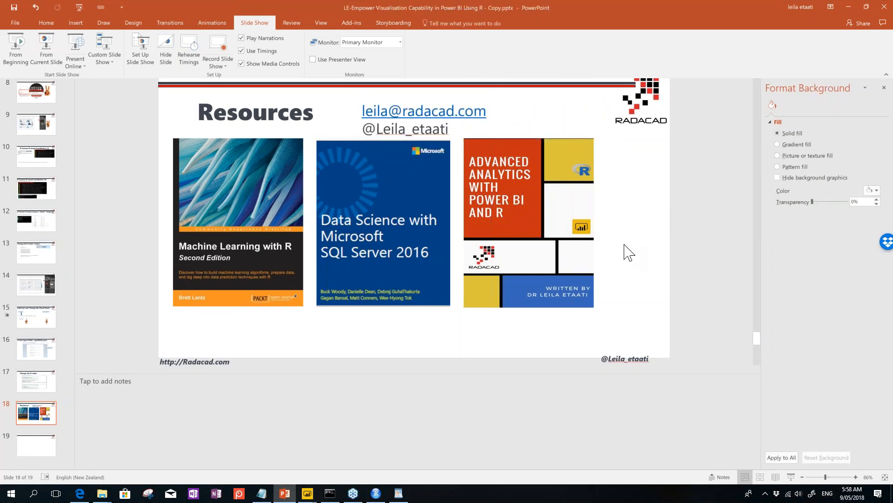